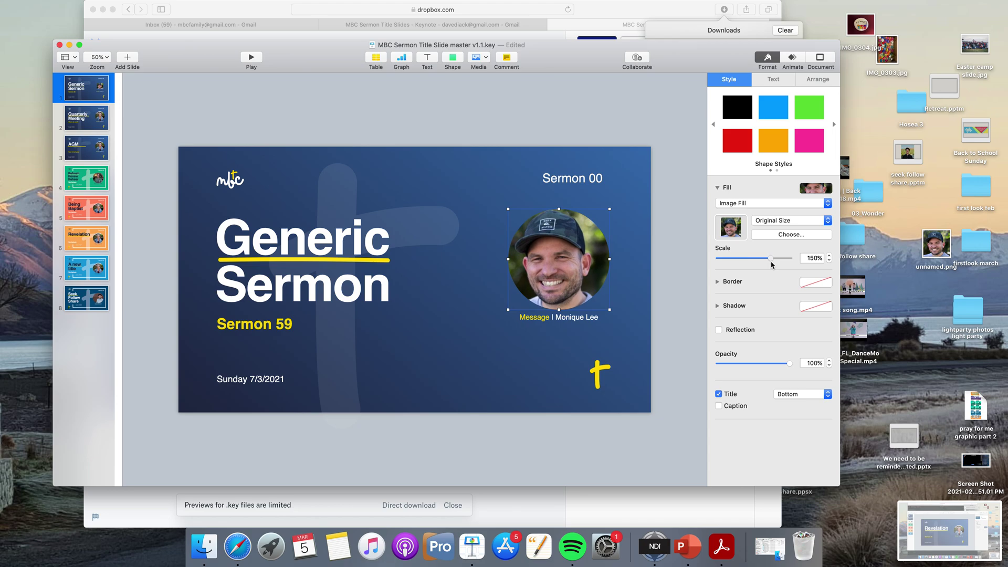
Select the title, Sermon 59 box, background cross and speaker photo in turn to inspect the slide's objects.
click(671, 285)
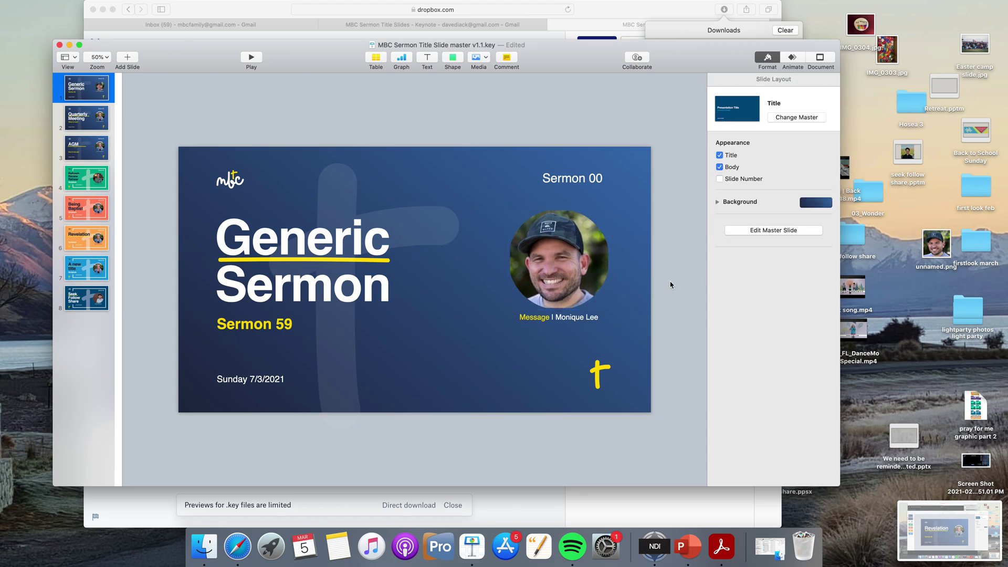
click(378, 257)
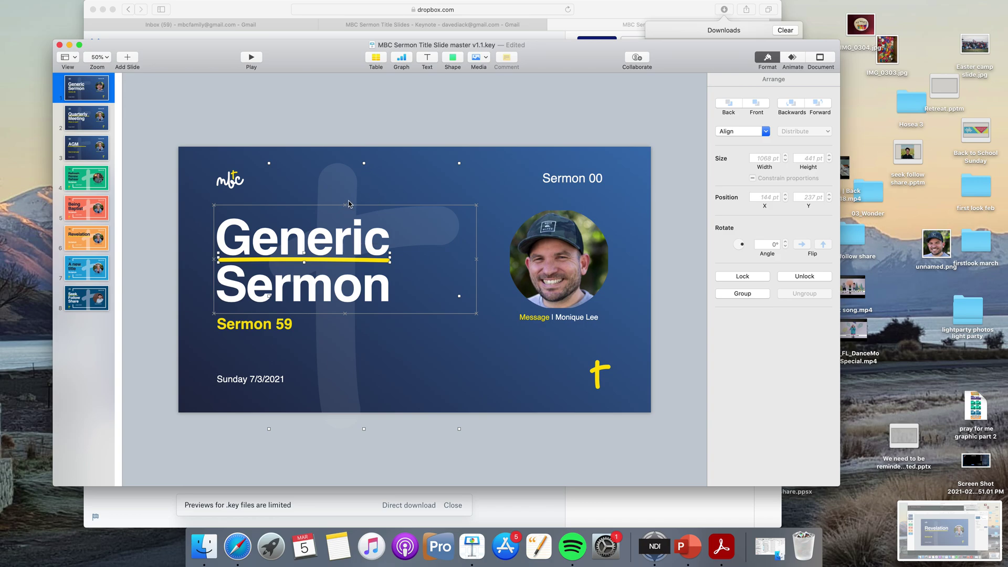
click(321, 329)
click(350, 265)
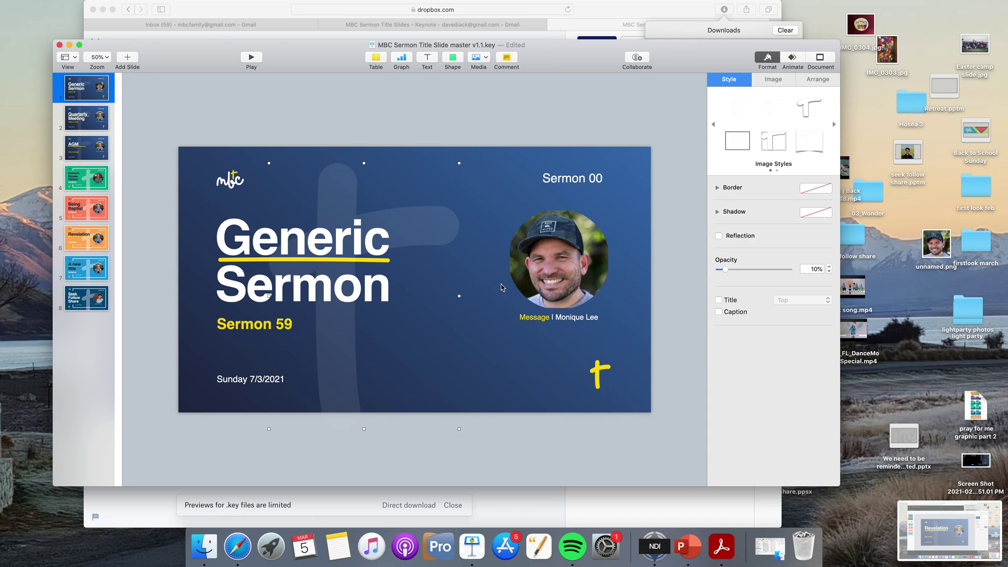
click(530, 276)
click(549, 318)
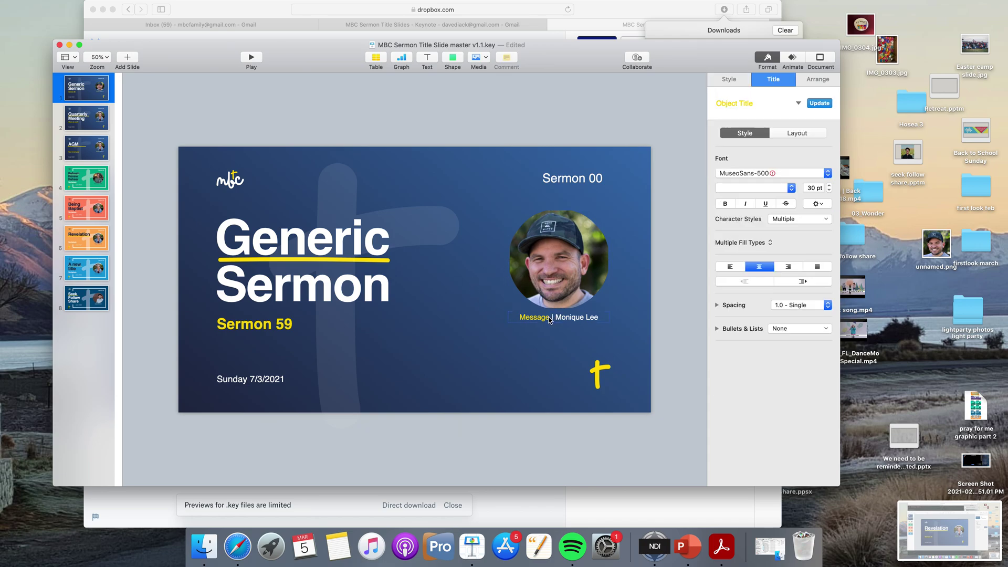
click(375, 255)
click(383, 347)
click(365, 283)
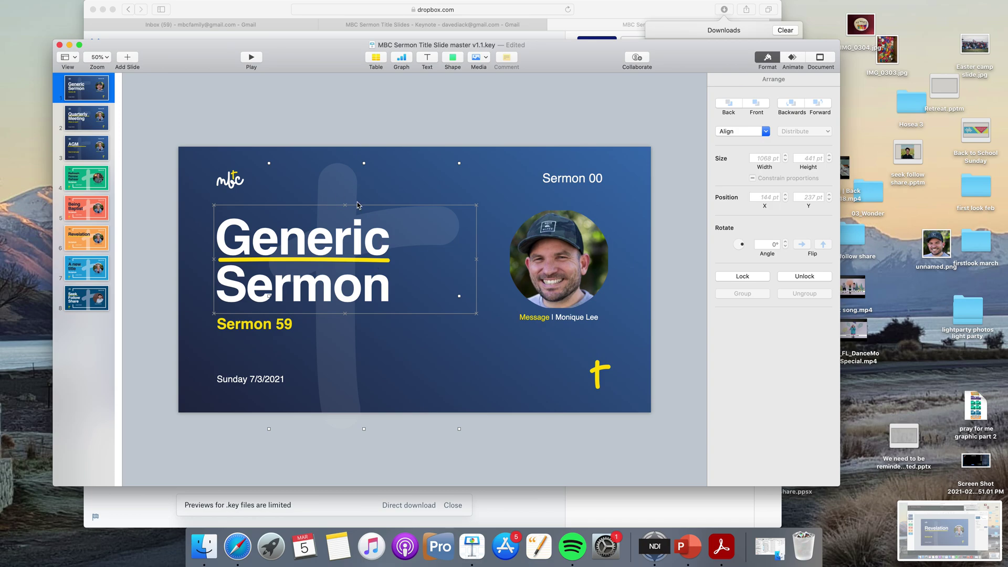
Start editing the 'Message | …' caption beneath the speaker photo.
click(530, 319)
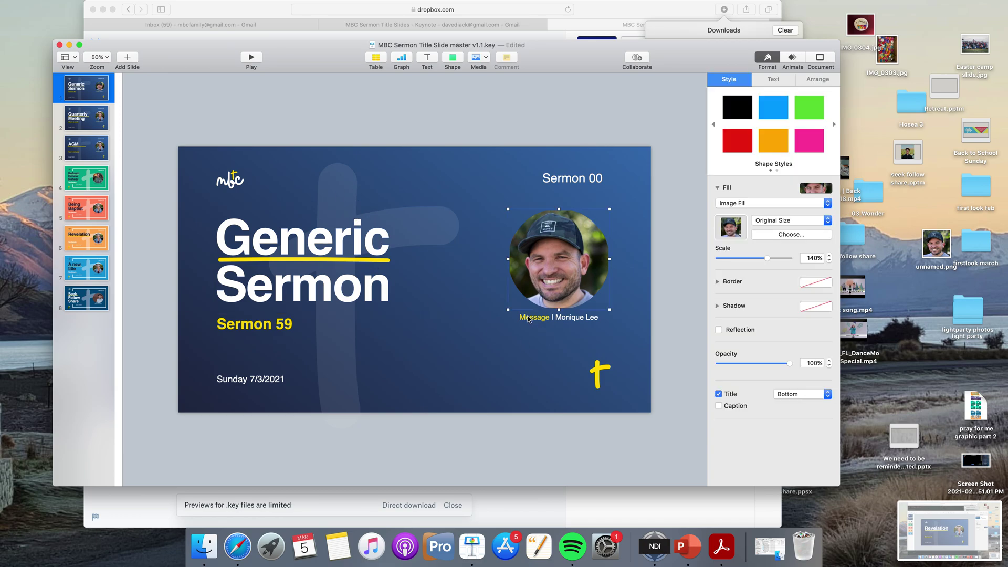
click(530, 319)
click(530, 319)
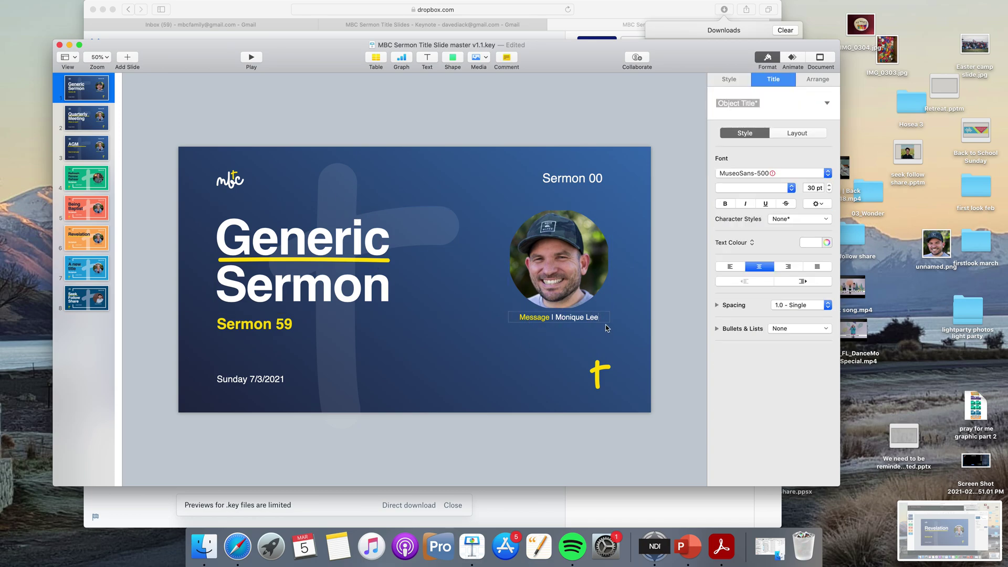
Replace the name in the photo caption with the new speaker's name.
key(BackSpace)
key(BackSpace)
key(BackSpace)
key(BackSpace)
key(BackSpace)
key(BackSpace)
key(BackSpace)
key(BackSpace)
key(BackSpace)
key(BackSpace)
key(BackSpace)
Change the top-right 'Sermon 00' label to 'Sermon 55'.
click(594, 184)
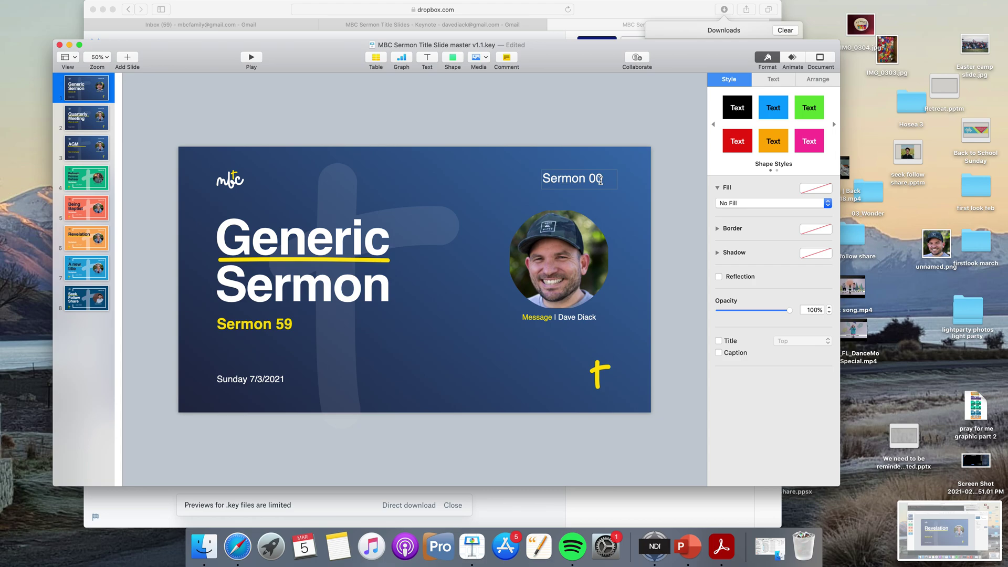
key(BackSpace)
key(BackSpace)
text(55)
click(293, 326)
Replace 'Sermon 59' with 'Making the most of every Sunday', fixing the 'Makin g' typo.
key(BackSpace)
key(BackSpace)
key(BackSpace)
key(BackSpace)
key(BackSpace)
key(BackSpace)
key(BackSpace)
key(BackSpace)
key(BackSpace)
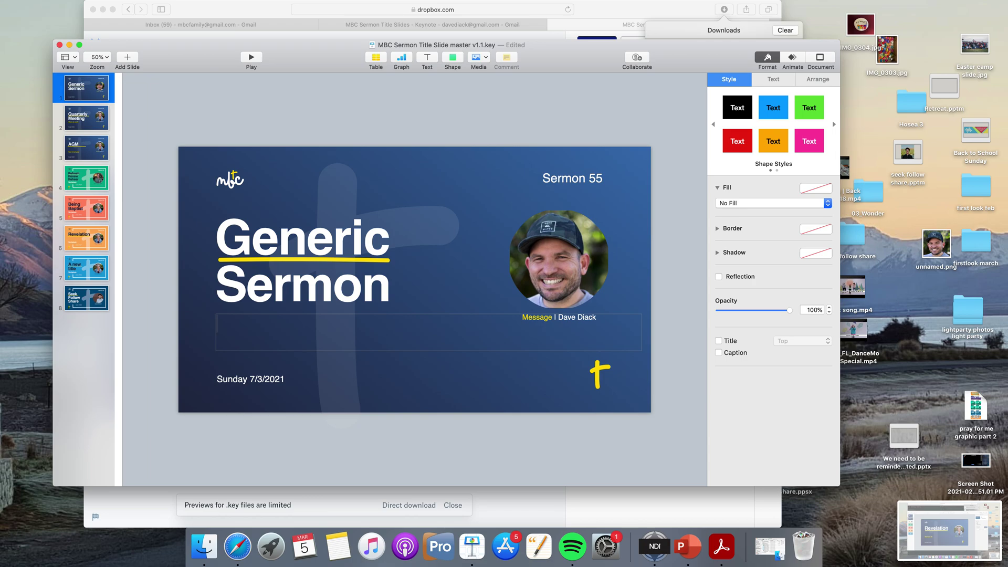
text(Makin g the most of every s)
key(BackSpace)
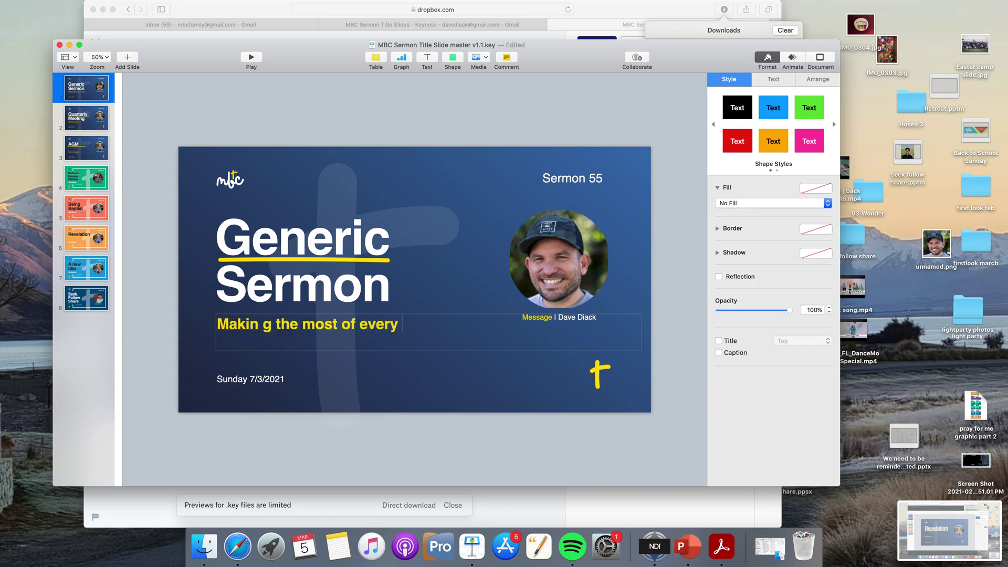
text(Sunday)
click(262, 323)
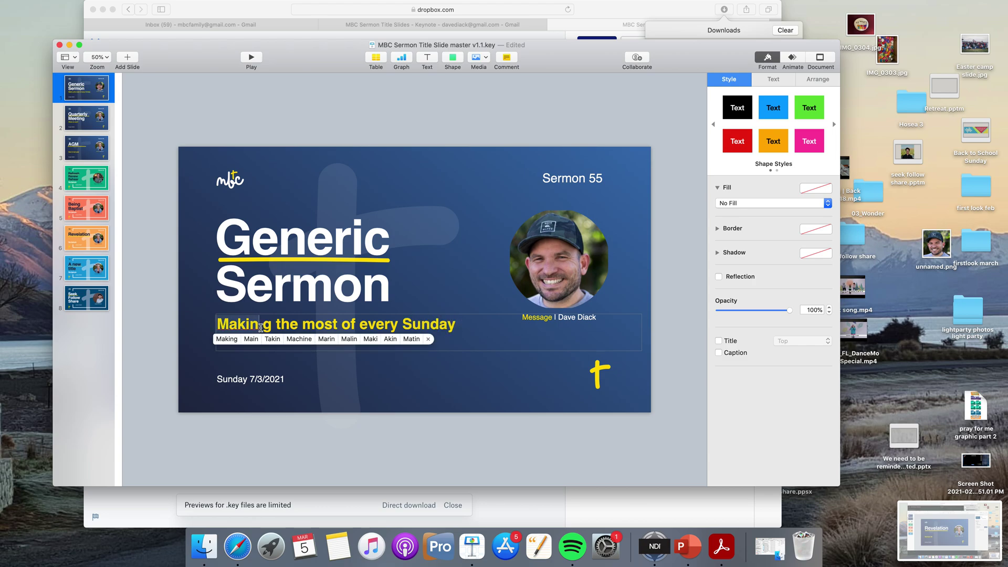
key(Delete)
click(307, 357)
click(261, 265)
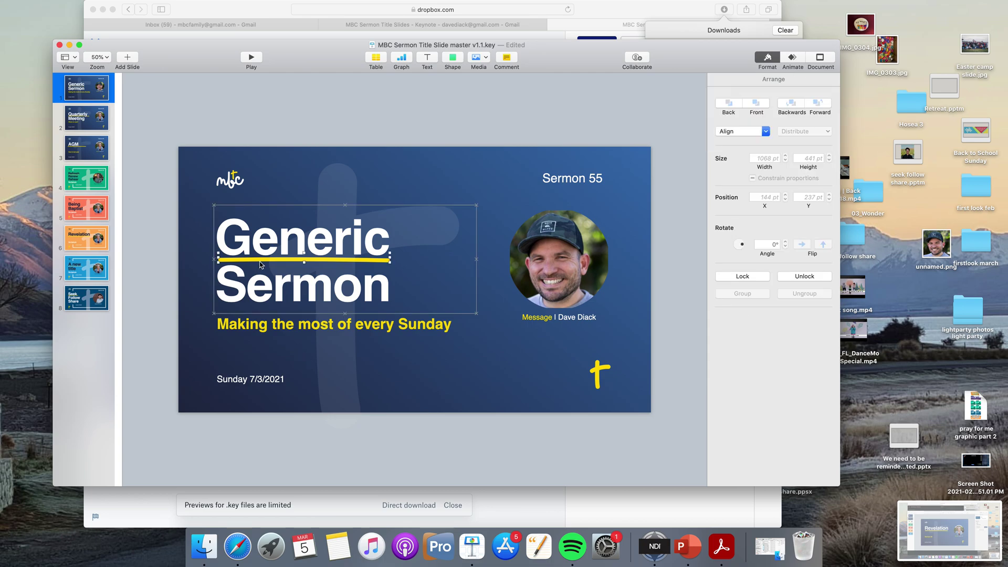
Select the locked 'Generic Sermon' title box and unlock it with Arrange > Unlock.
click(268, 244)
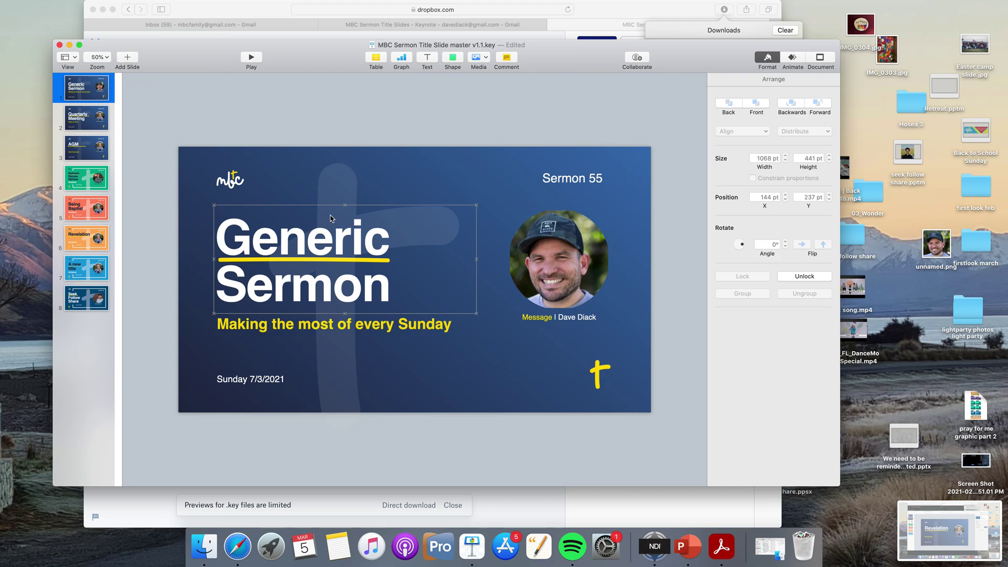
click(331, 219)
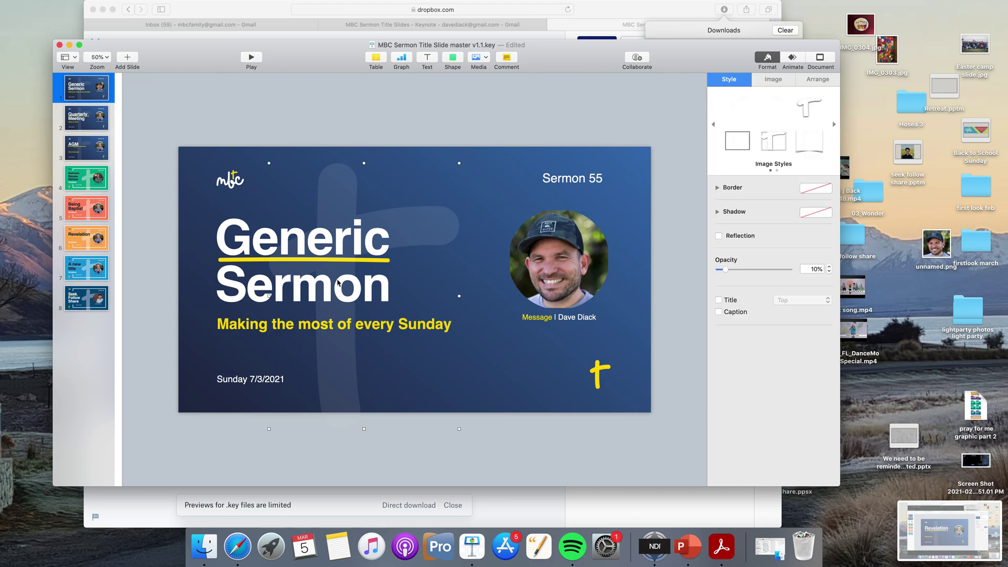
click(226, 214)
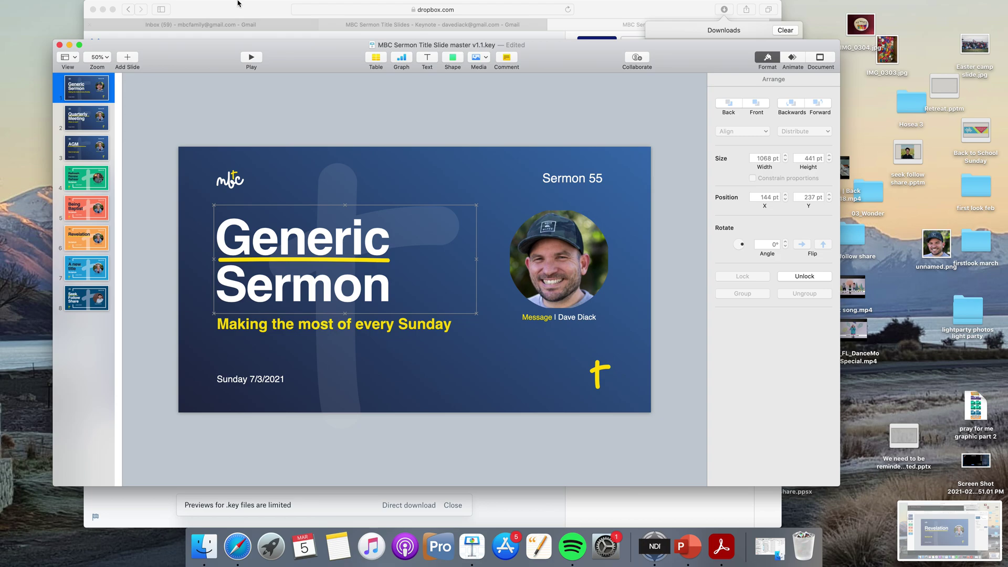
click(214, 6)
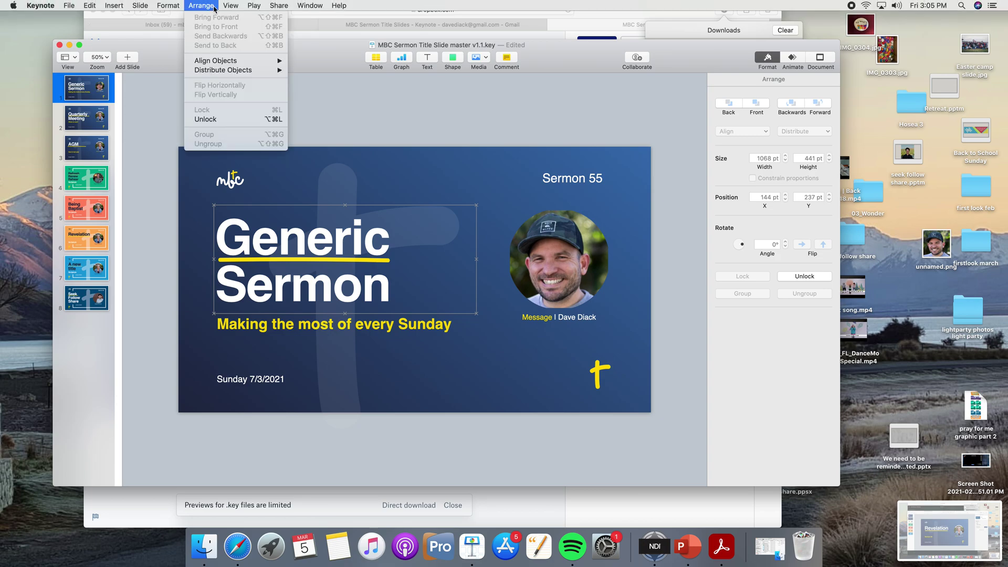
click(236, 115)
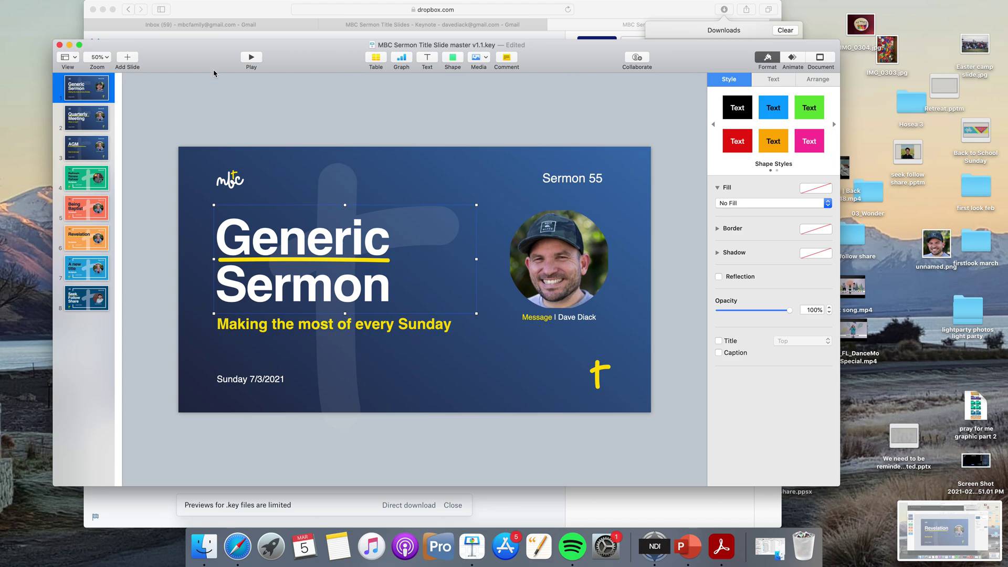
click(375, 240)
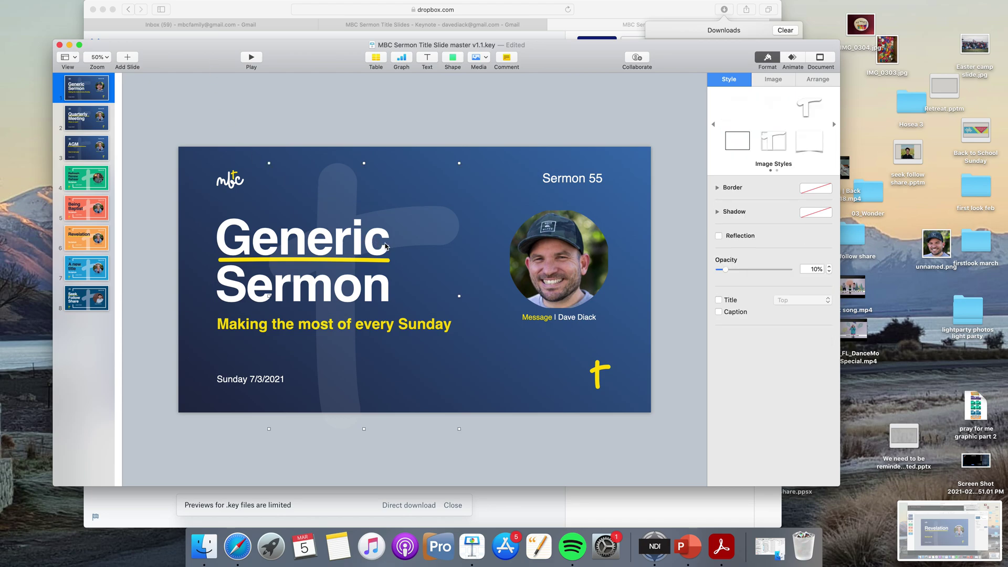
click(385, 275)
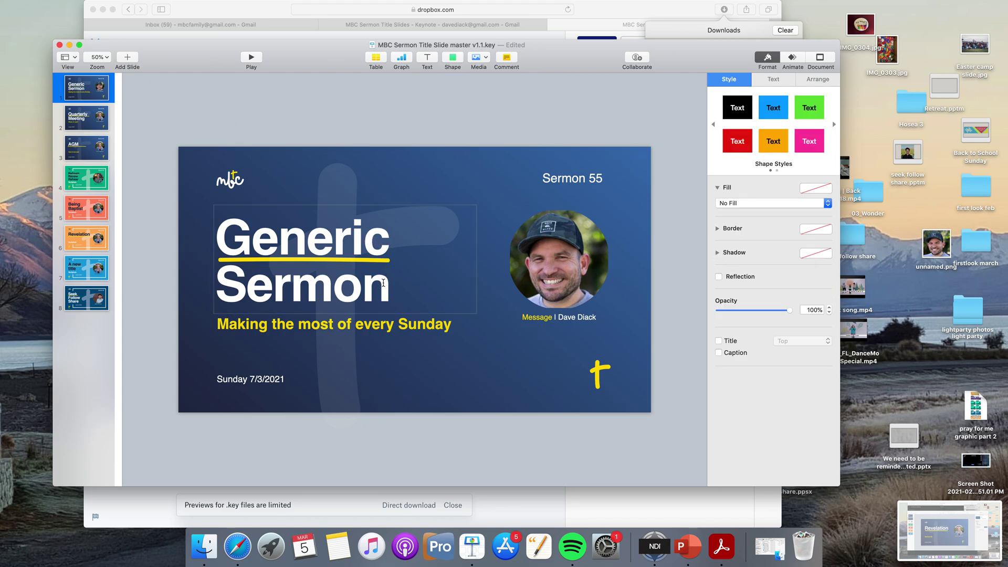
Delete 'Generic Sermon' and, after discarding 'Belong to Believe', type 'To hell with the hustle'.
key(BackSpace)
key(BackSpace)
key(BackSpace)
key(BackSpace)
key(BackSpace)
key(BackSpace)
key(BackSpace)
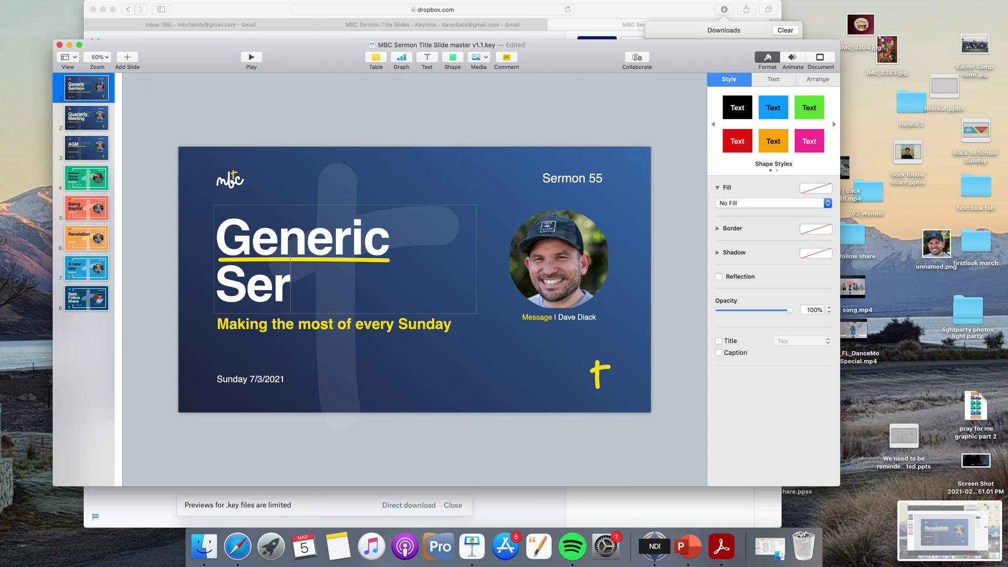
key(BackSpace)
key(BackSpace)
key(BackSpace)
key(BackSpace)
key(BackSpace)
key(BackSpace)
key(BackSpace)
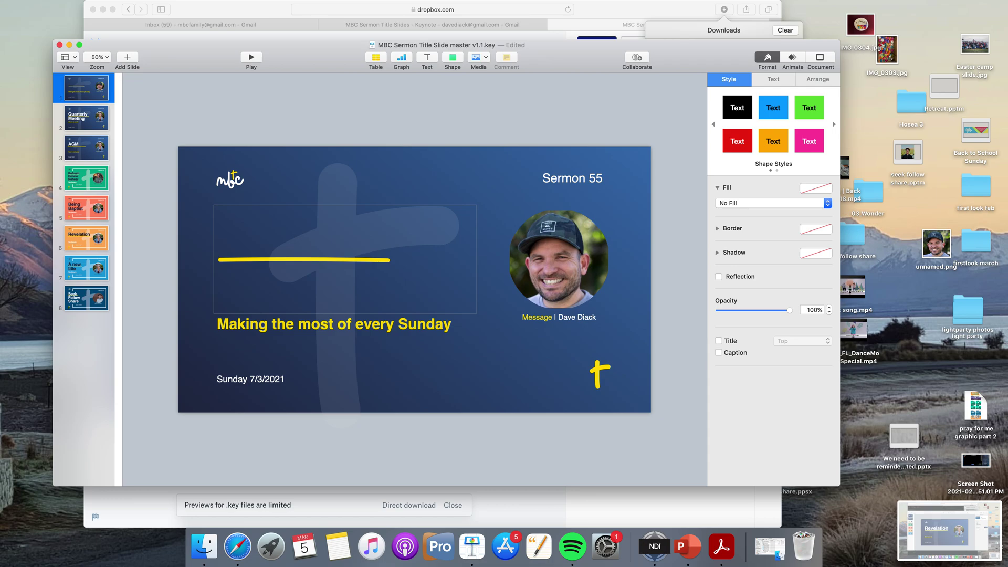
text(be)
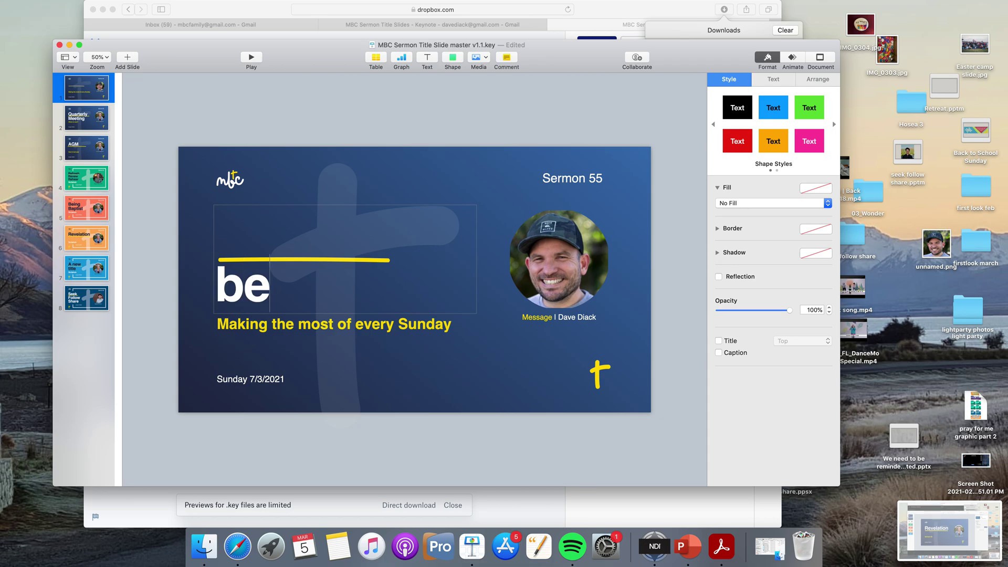
text(l)
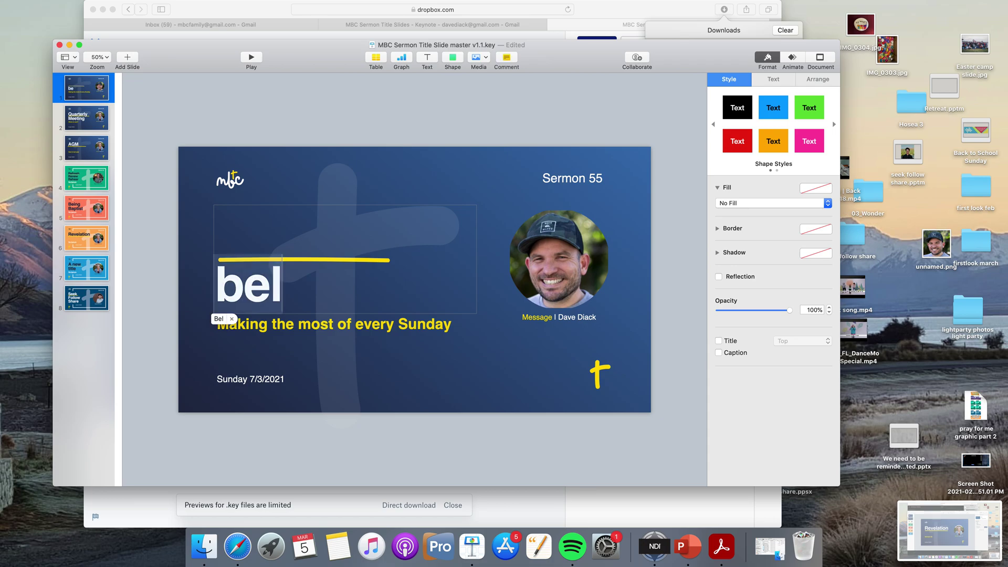
text(e)
key(BackSpace)
key(BackSpace)
key(BackSpace)
key(BackSpace)
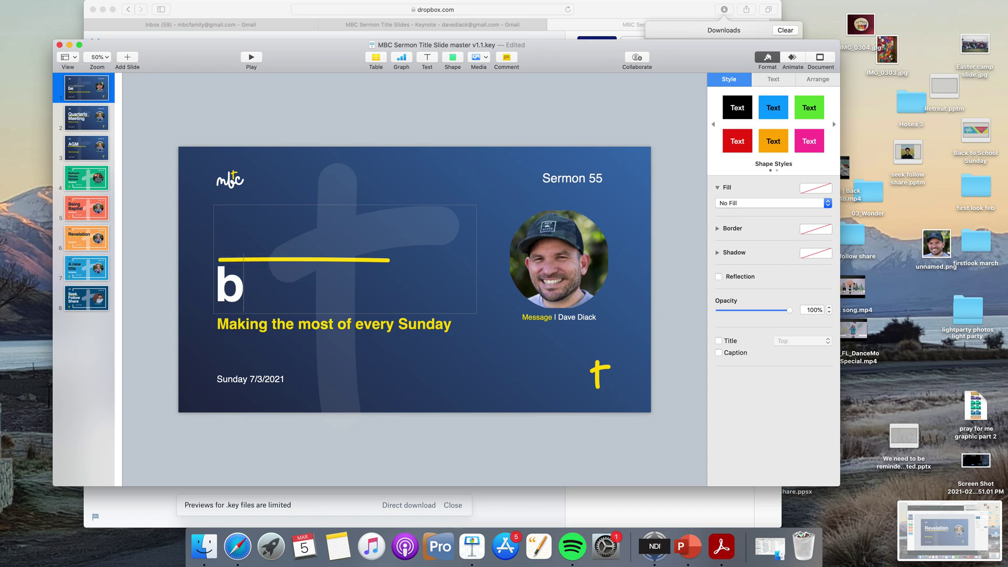
text(Belong)
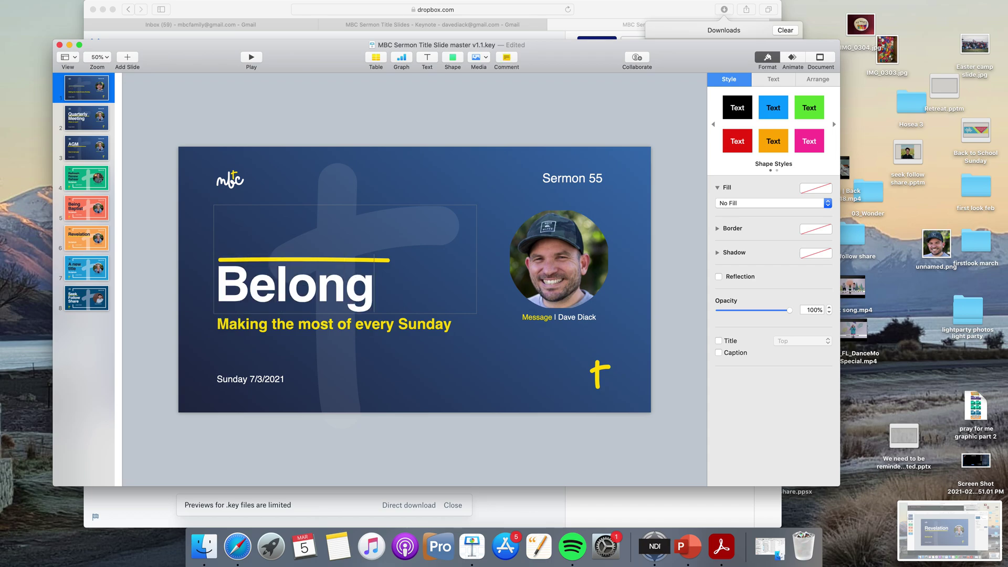
text( to)
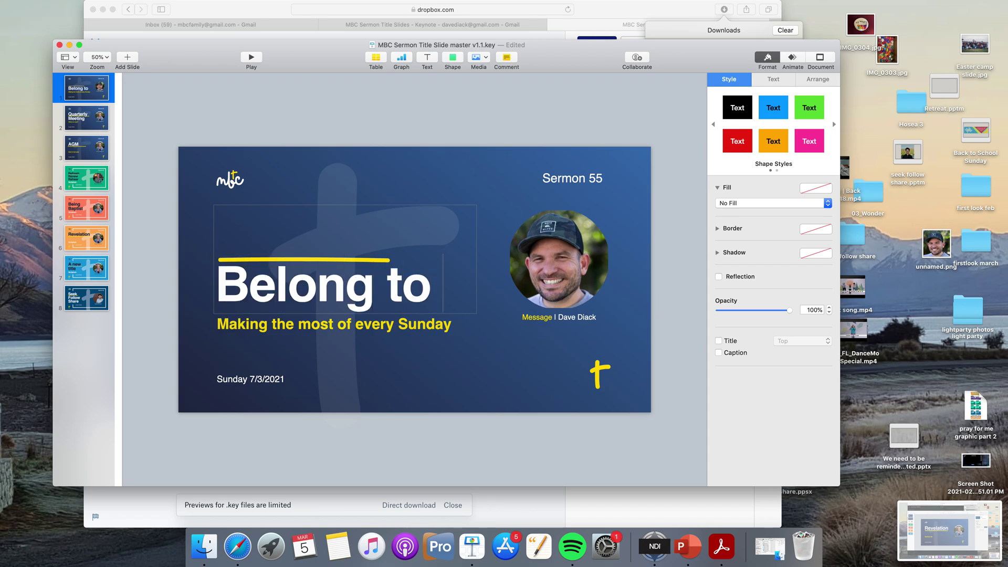
text( Believe)
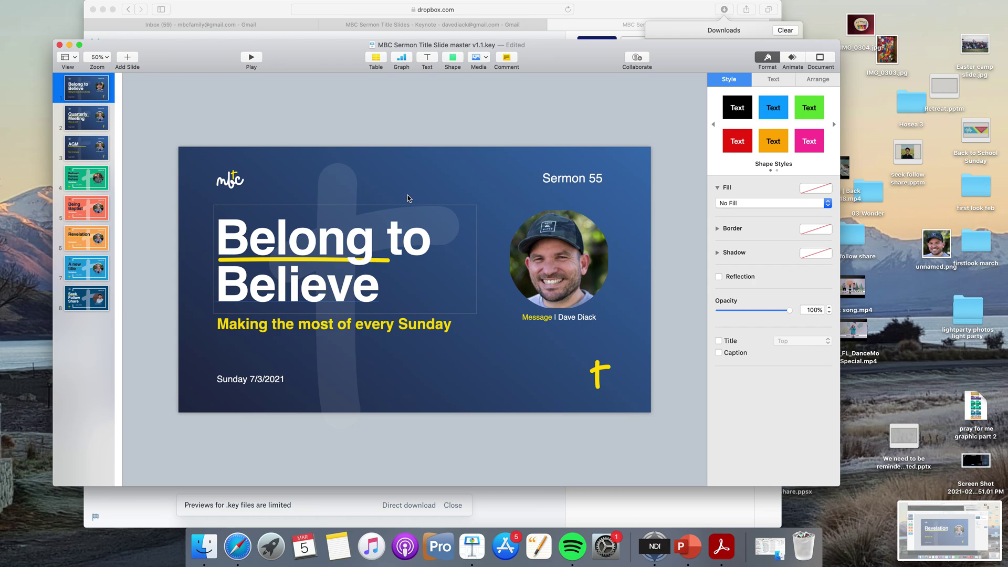
key(BackSpace)
key(BackSpace)
key(BackSpace)
key(BackSpace)
key(BackSpace)
key(BackSpace)
key(BackSpace)
key(BackSpace)
key(BackSpace)
key(BackSpace)
key(BackSpace)
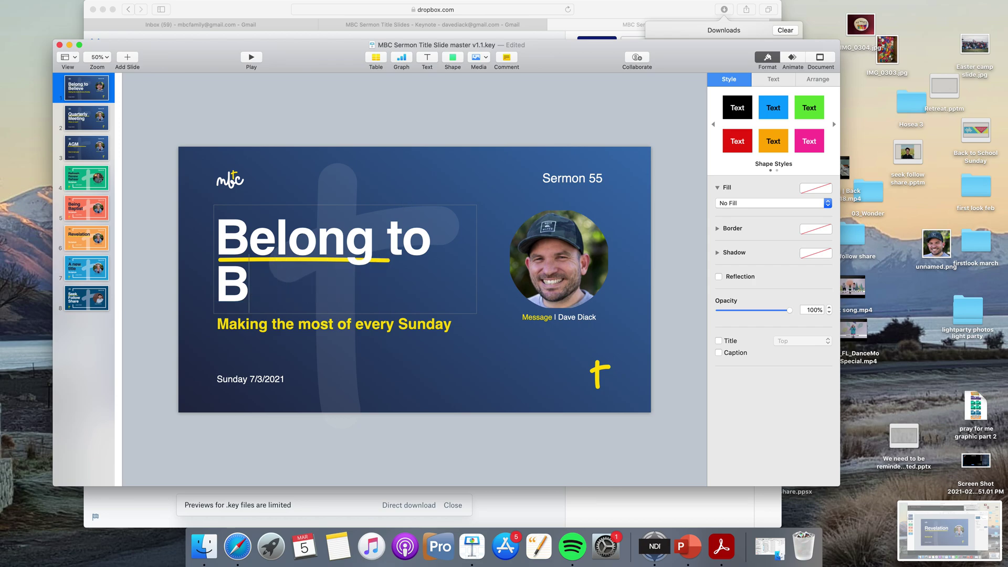
key(BackSpace)
key(BackSpace)
key(BackSpace)
key(BackSpace)
key(BackSpace)
key(BackSpace)
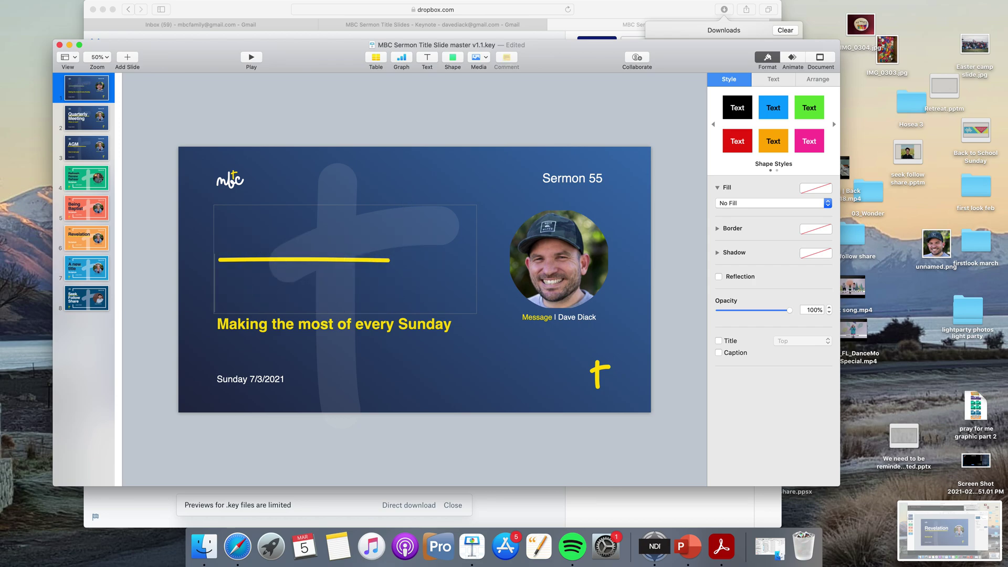
text(Belon)
key(BackSpace)
key(BackSpace)
key(BackSpace)
key(BackSpace)
key(BackSpace)
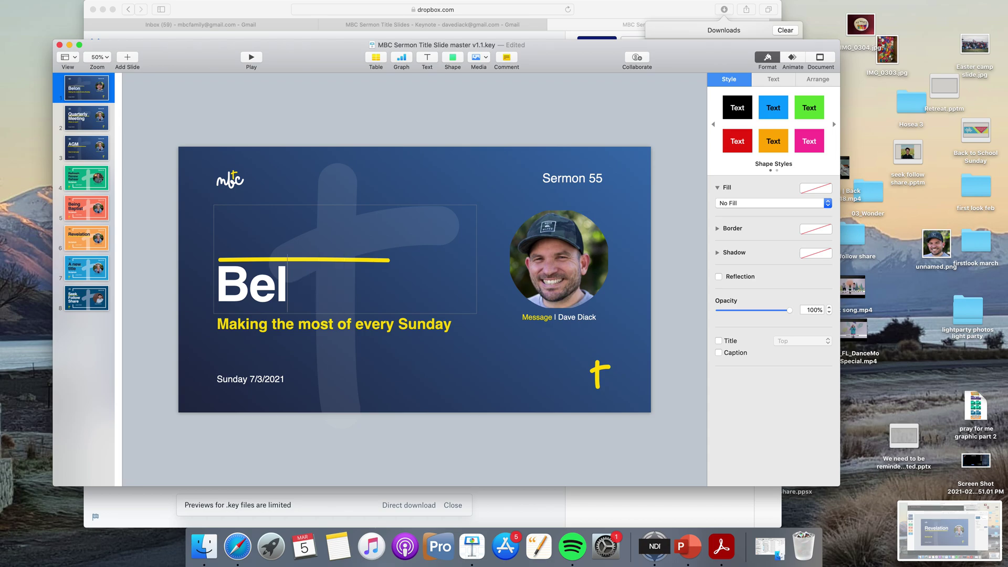
text(To)
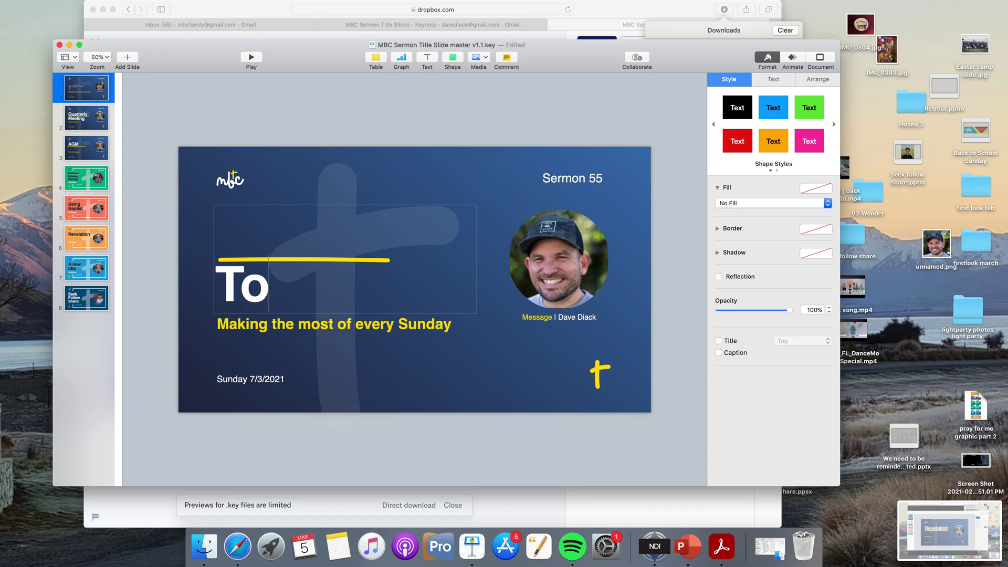
text( hell with t)
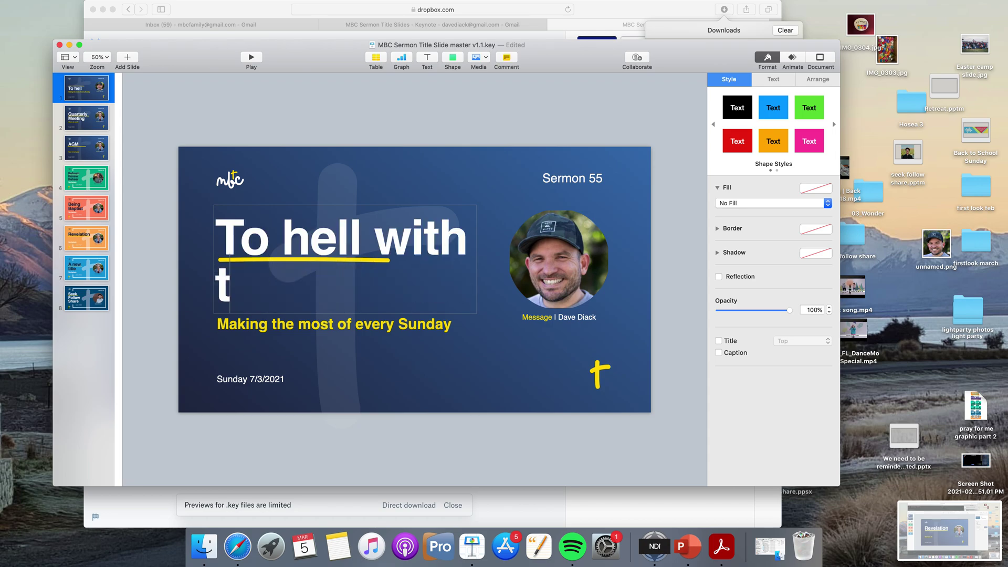
text(he hustle)
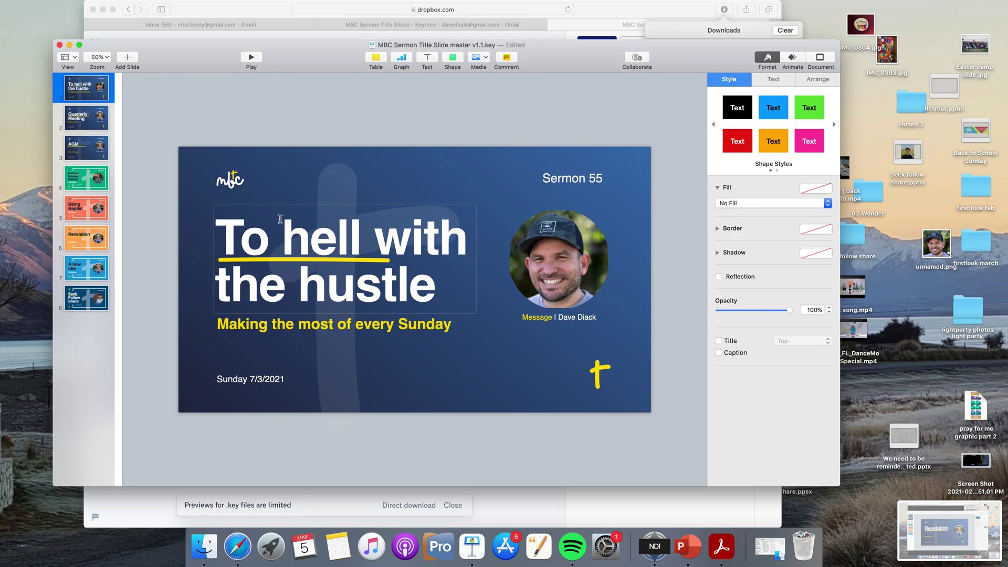
Lock the title box with Arrange > Lock and nudge the yellow underline down beneath 'the hustle'.
click(199, 6)
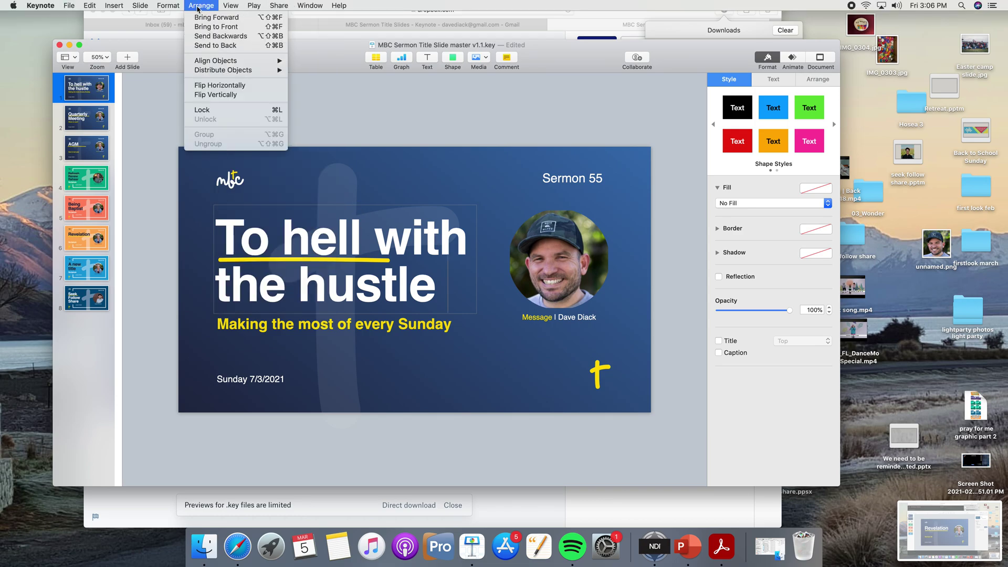
click(202, 109)
shift+click(366, 259)
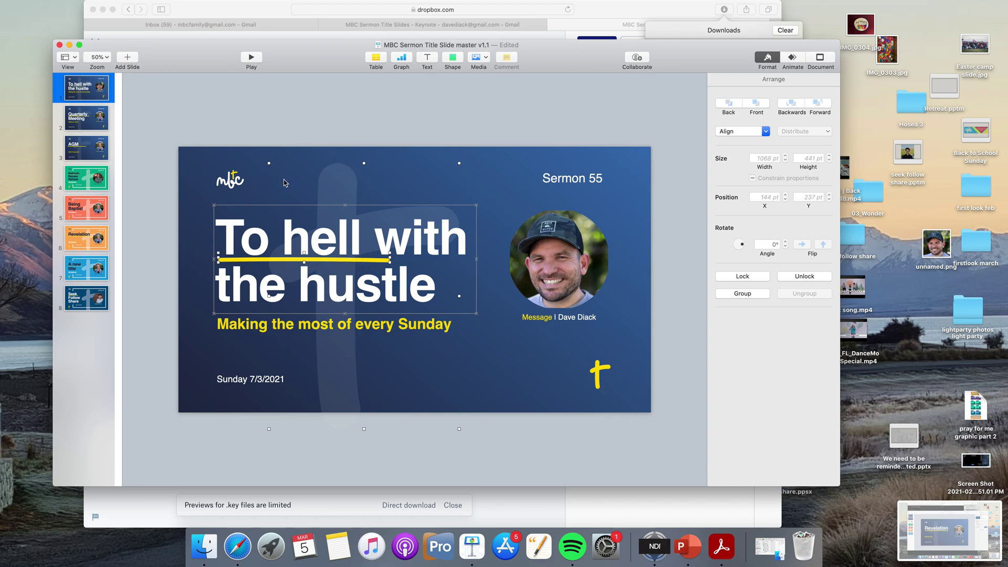
click(267, 244)
click(265, 264)
key(Down)
key(Down)
key(Down)
key(Down)
key(Down)
key(Down)
key(Down)
key(Down)
key(Down)
key(Down)
key(Down)
key(Down)
key(Down)
key(Down)
key(Down)
key(Down)
key(Down)
key(Down)
key(Down)
key(Down)
key(Down)
key(Down)
key(Down)
key(Down)
key(Down)
key(Down)
key(Down)
key(Down)
key(Down)
key(Down)
key(Down)
key(Down)
key(Down)
key(Down)
key(Down)
key(Down)
key(Down)
key(Down)
key(Down)
key(Down)
key(Down)
key(Down)
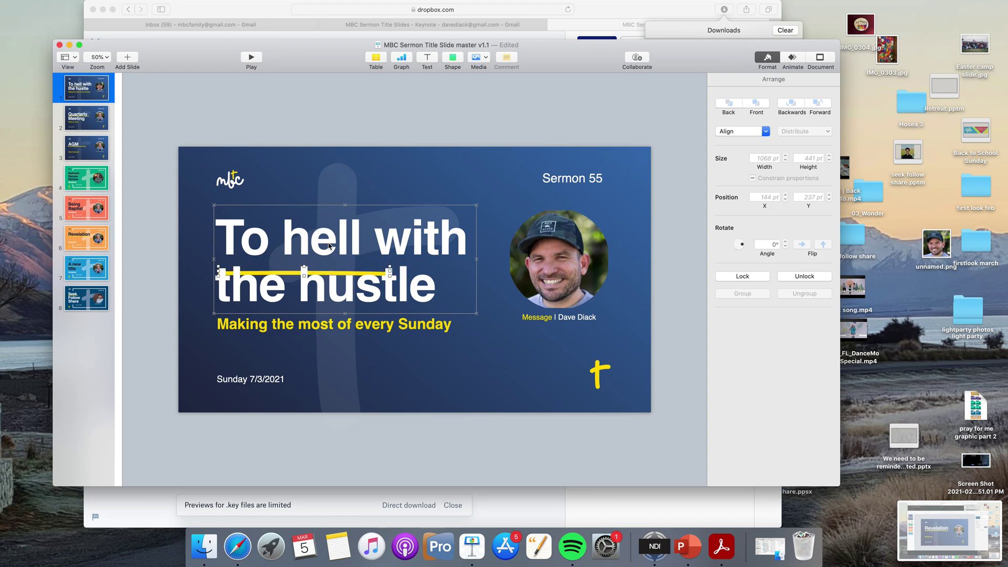
key(Down)
key(Down)
key(Down)
key(Down)
key(Down)
key(Down)
key(Down)
key(Down)
key(Down)
key(Down)
key(Down)
key(Down)
key(Down)
key(Down)
key(Down)
key(Down)
key(Down)
key(Down)
key(Down)
key(Down)
key(Down)
key(Down)
key(Down)
key(Down)
key(Down)
key(Down)
key(Down)
key(Down)
key(Down)
key(Down)
key(Down)
key(Down)
key(Down)
key(Down)
key(Down)
key(Down)
key(Down)
key(Down)
key(Down)
key(Down)
key(Down)
key(Down)
key(Down)
key(Down)
key(Down)
key(Down)
key(Down)
key(Down)
key(Down)
key(Down)
key(Down)
key(Down)
key(Down)
key(Down)
key(Down)
key(Down)
key(Down)
key(Down)
key(Down)
key(Down)
key(Down)
key(Down)
key(Down)
key(Down)
key(Down)
key(Down)
key(Down)
key(Down)
key(Down)
key(Down)
key(Down)
key(Down)
key(Down)
key(Down)
key(Down)
key(Down)
key(Down)
key(Down)
key(Down)
key(Down)
key(Down)
key(Down)
key(Down)
key(Down)
key(Down)
key(Down)
key(Down)
key(Down)
key(Down)
key(Down)
key(Down)
key(Down)
key(Down)
key(Down)
key(Down)
key(Down)
key(Down)
key(Down)
key(Down)
key(Down)
key(Down)
key(Down)
key(Down)
key(Down)
key(Down)
key(Down)
key(Down)
key(Down)
key(Down)
key(Down)
key(Down)
key(Down)
key(Down)
key(Down)
key(Down)
key(Down)
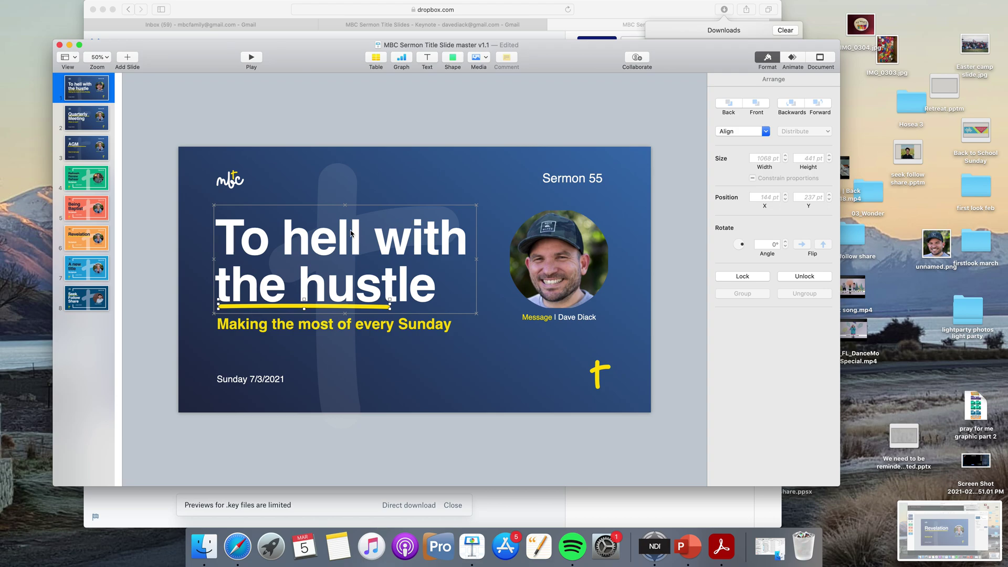
Deselect the underline and shift the Keynote window slightly up.
click(383, 393)
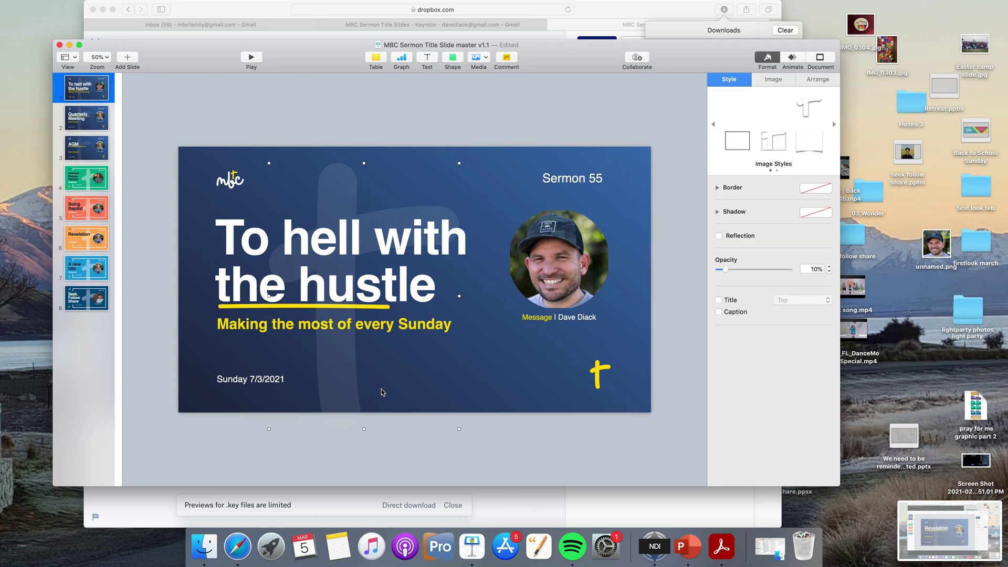
drag(292, 60, 289, 56)
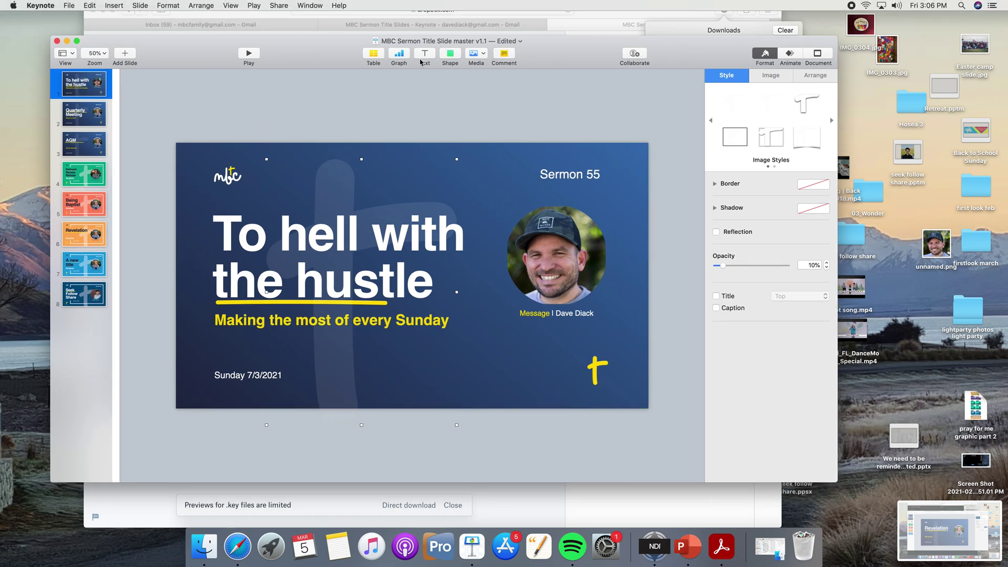
drag(337, 54, 333, 50)
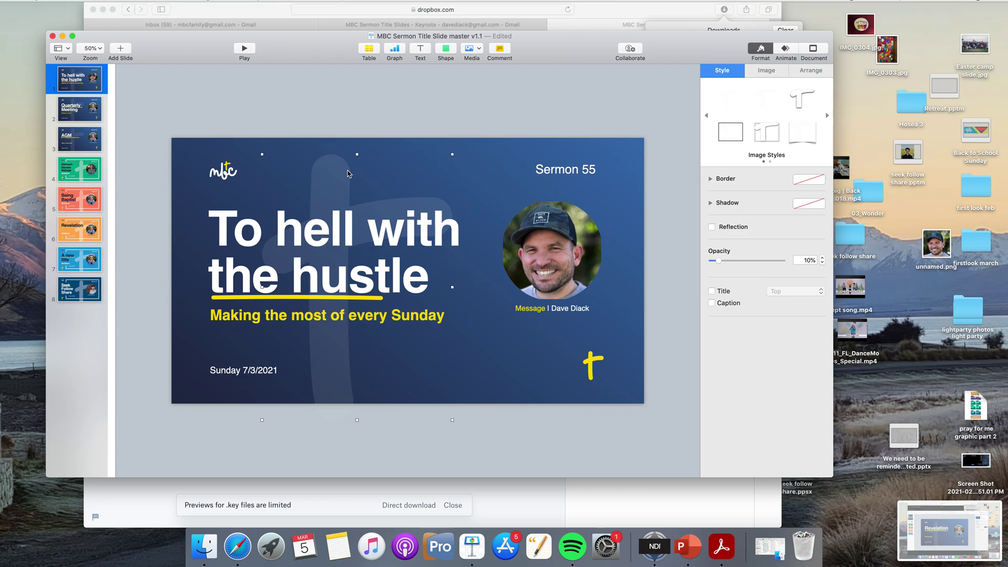
click(69, 5)
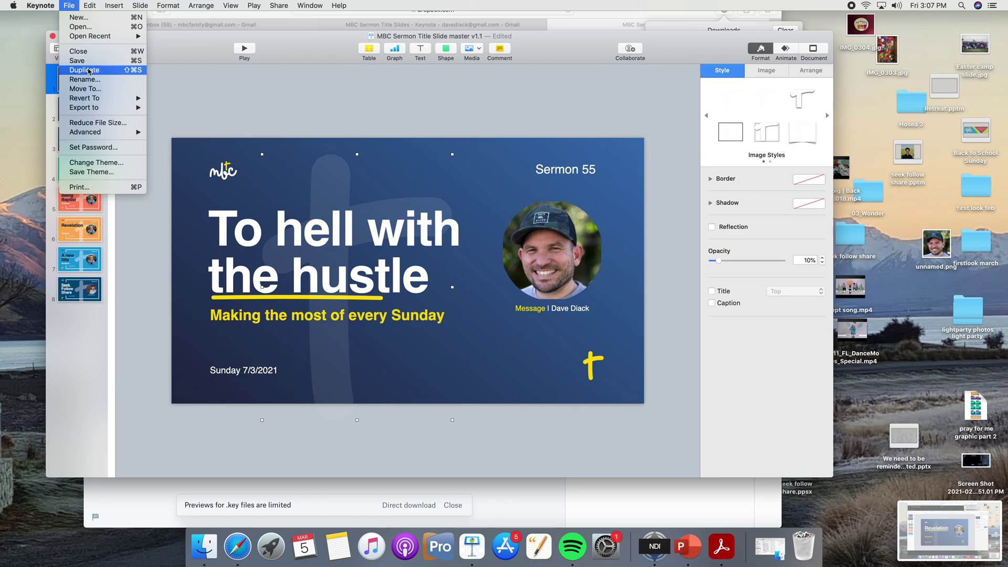
Duplicate the presentation and move the copy's window so its full slide shows.
click(84, 70)
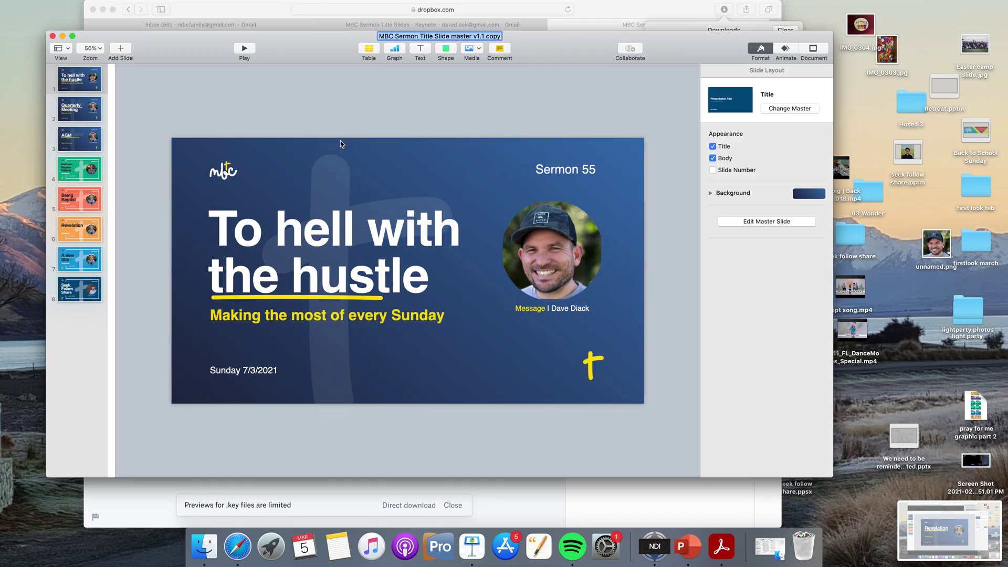
click(340, 140)
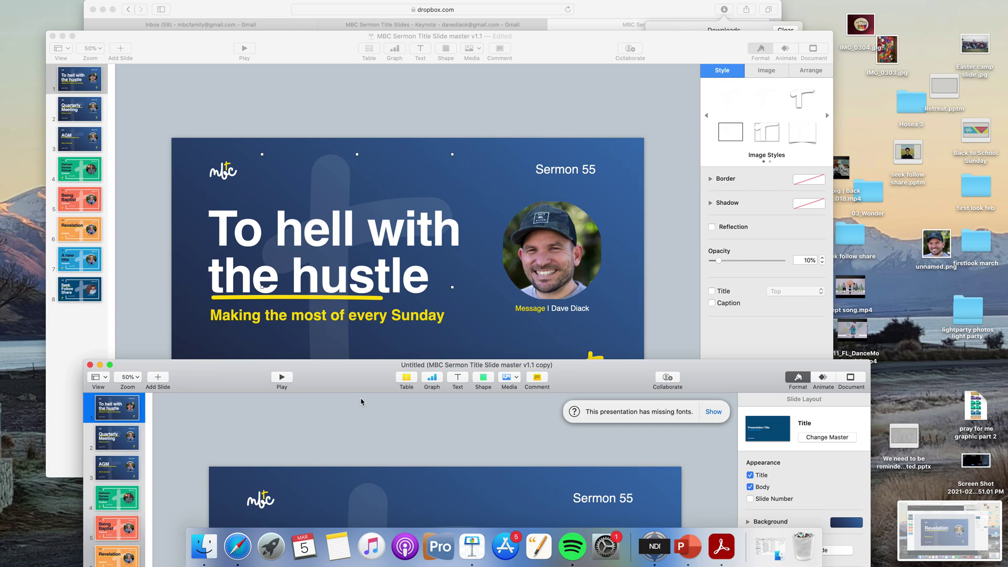
drag(361, 401, 286, 138)
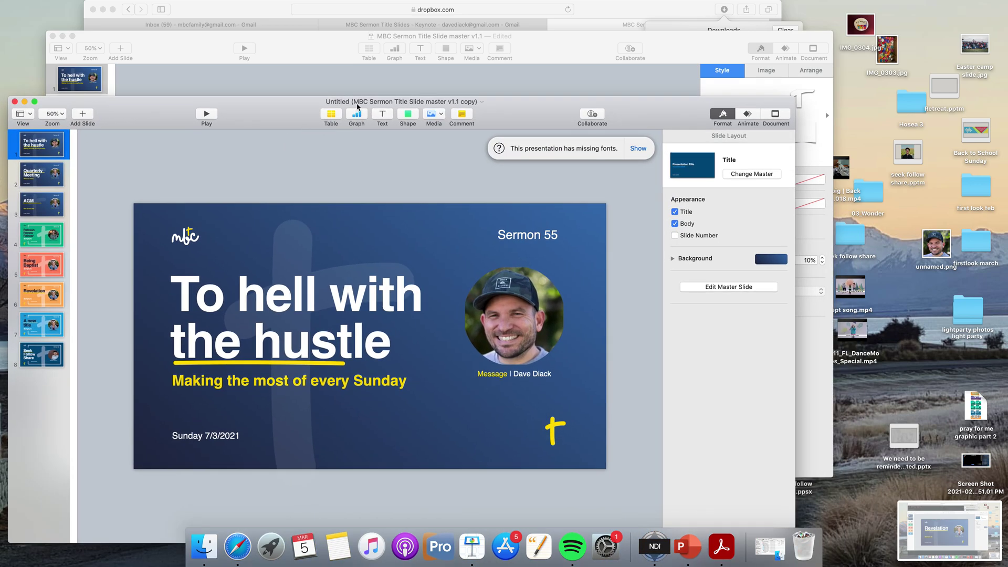
Name the copy 'daves version' and save it to Desktop — iCloud.
click(419, 104)
text(dave )
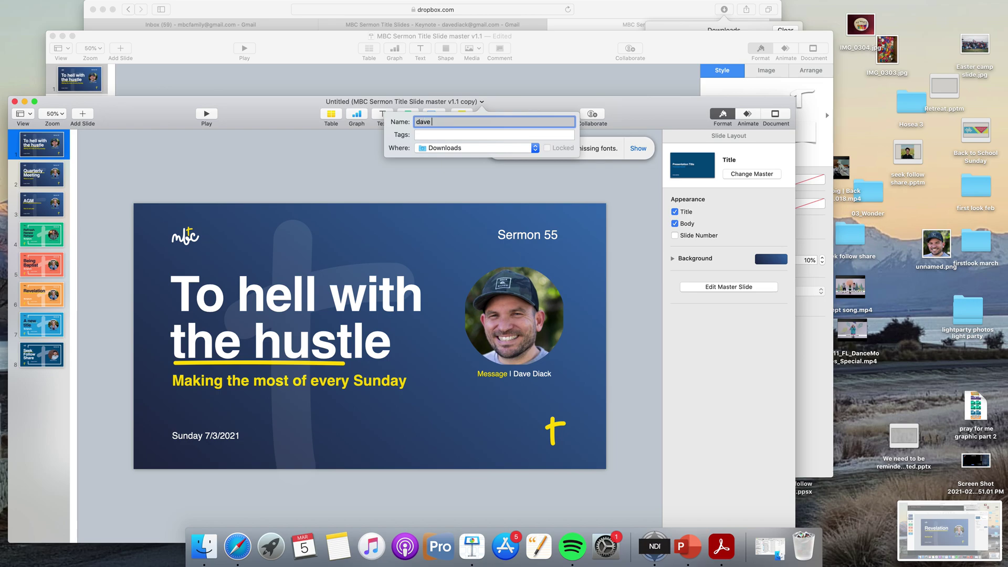
text(s versi)
click(534, 148)
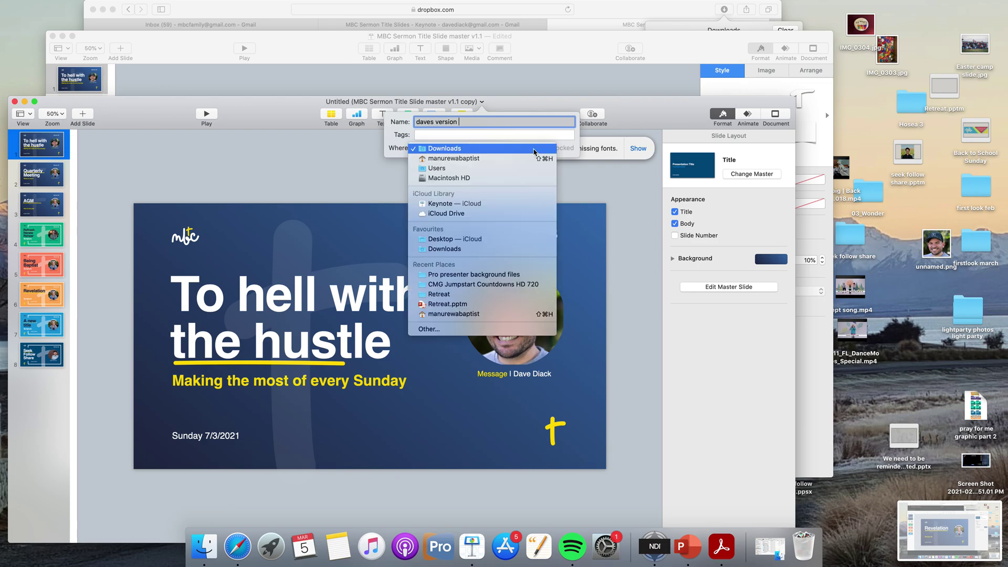
click(504, 239)
click(446, 182)
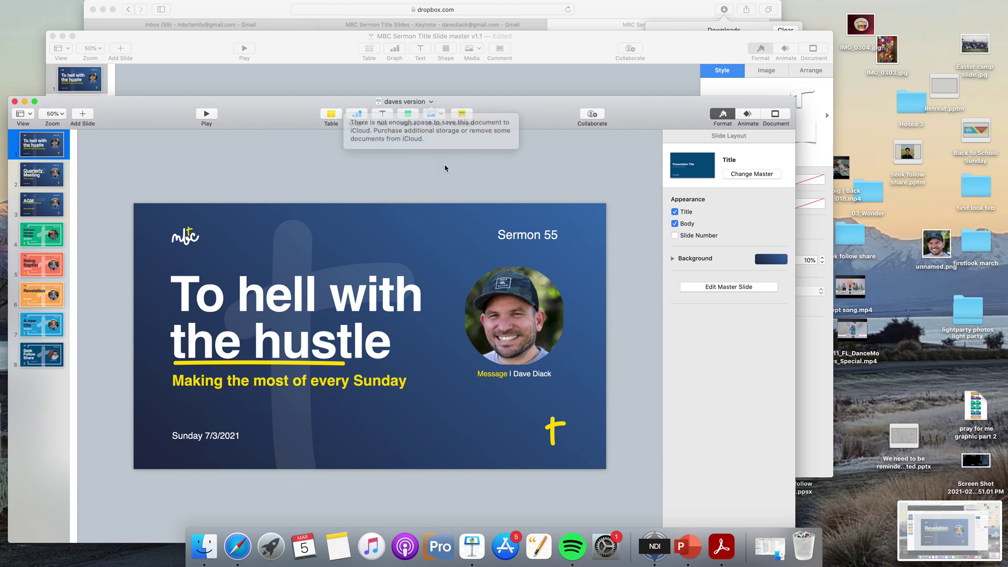
Reposition the daves version window on screen.
drag(524, 119, 579, 108)
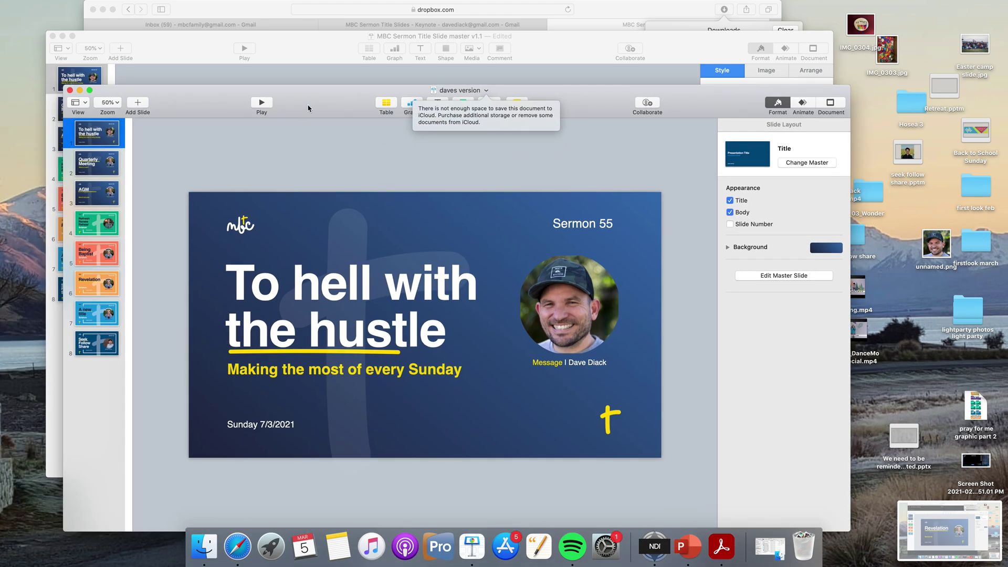
drag(307, 113, 295, 68)
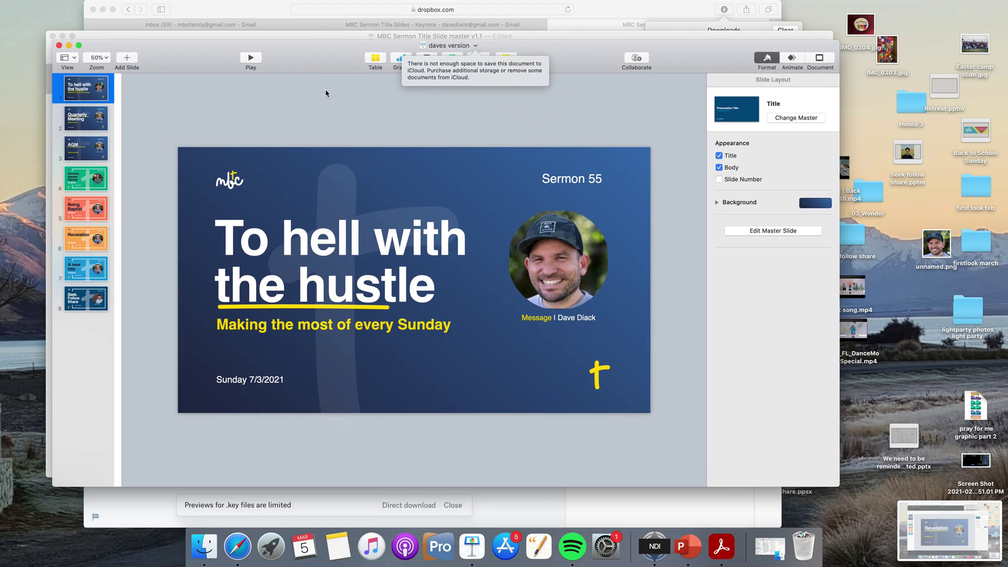
drag(197, 57, 203, 64)
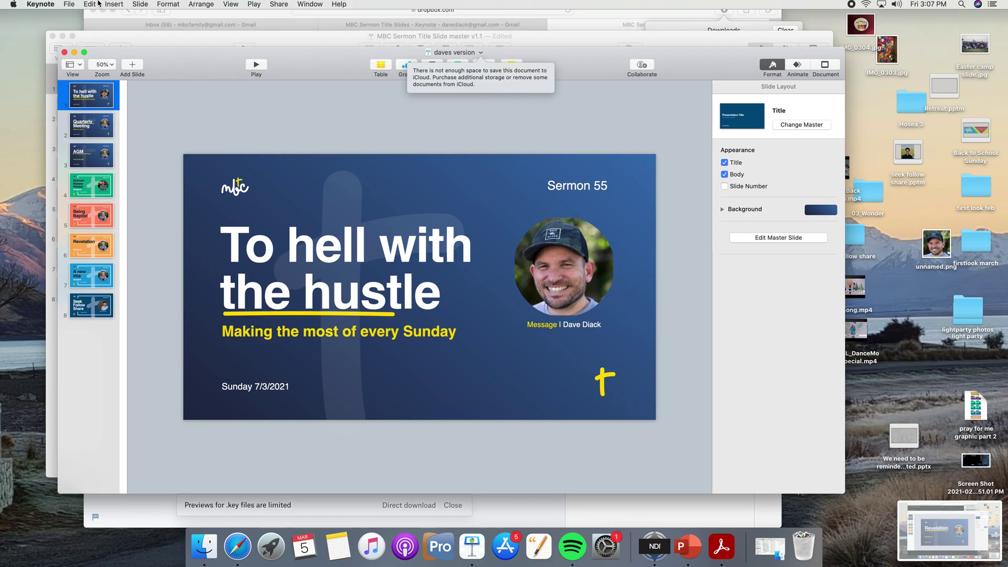
click(71, 6)
mouse_move(100, 108)
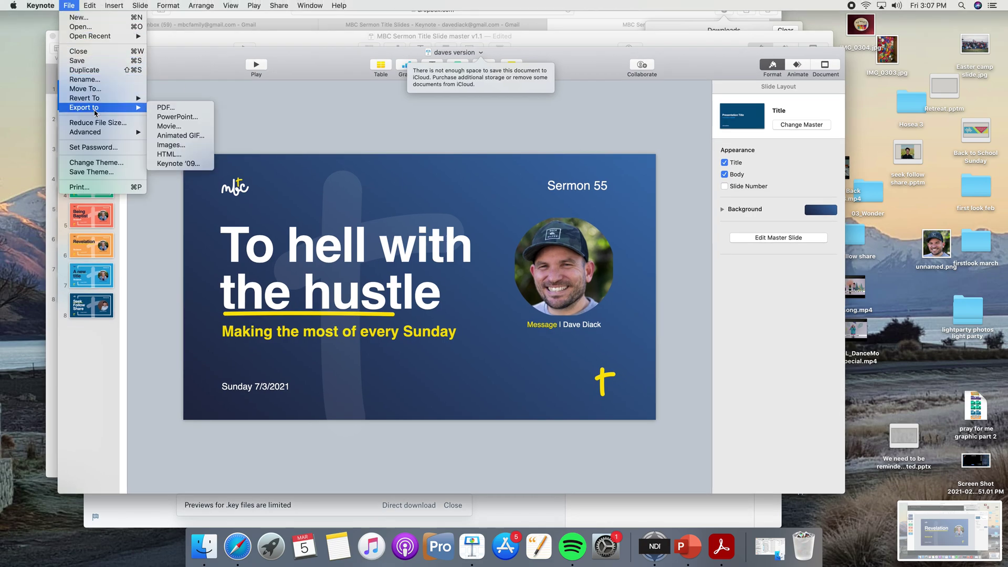
Export slides 1 to 8 as JPEG (High Quality) images to Desktop — iCloud.
click(175, 145)
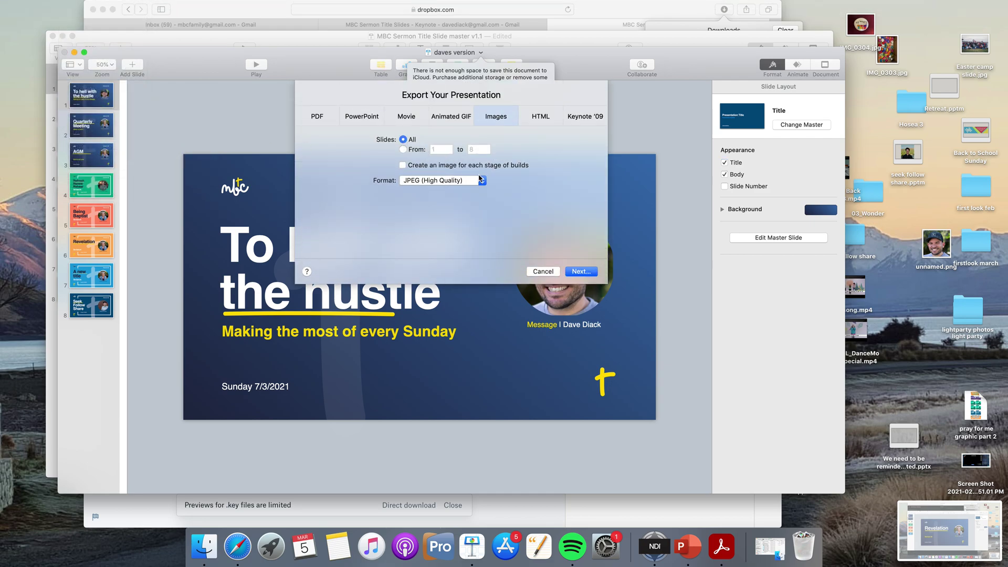
click(482, 182)
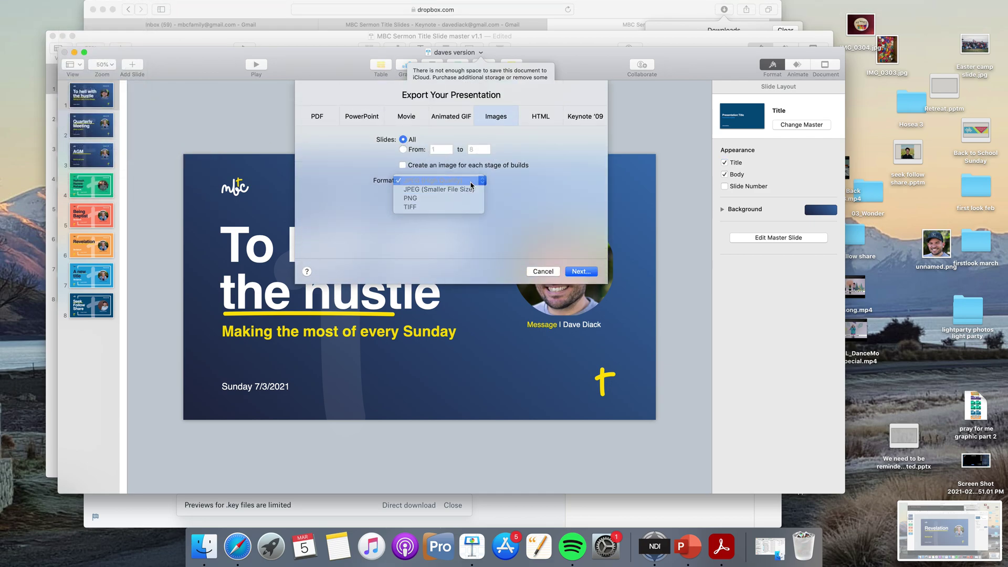
click(444, 178)
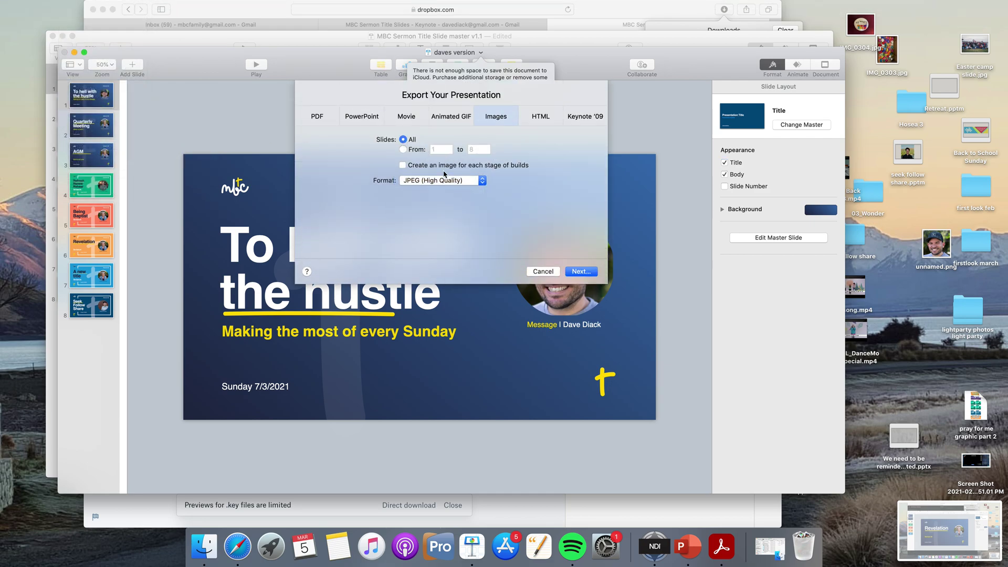
click(413, 153)
click(581, 271)
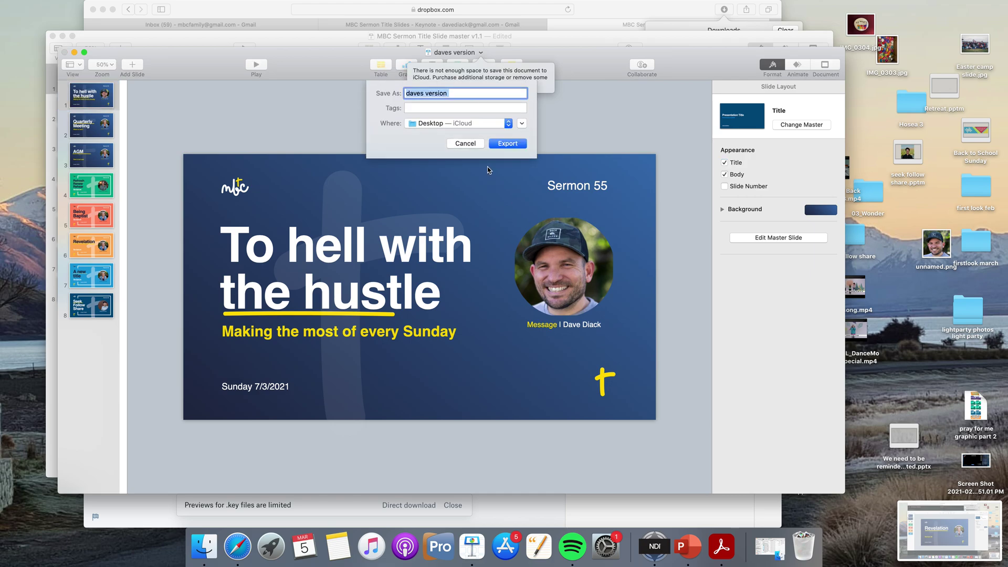
click(507, 143)
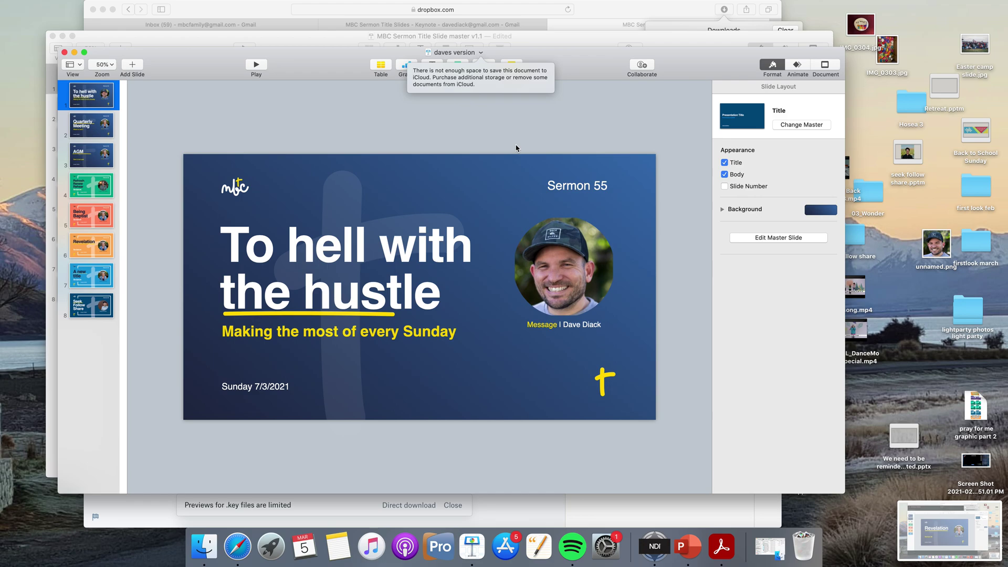
Move the daves version window aside and bring the master v1.1 window to the front.
drag(345, 70, 429, 246)
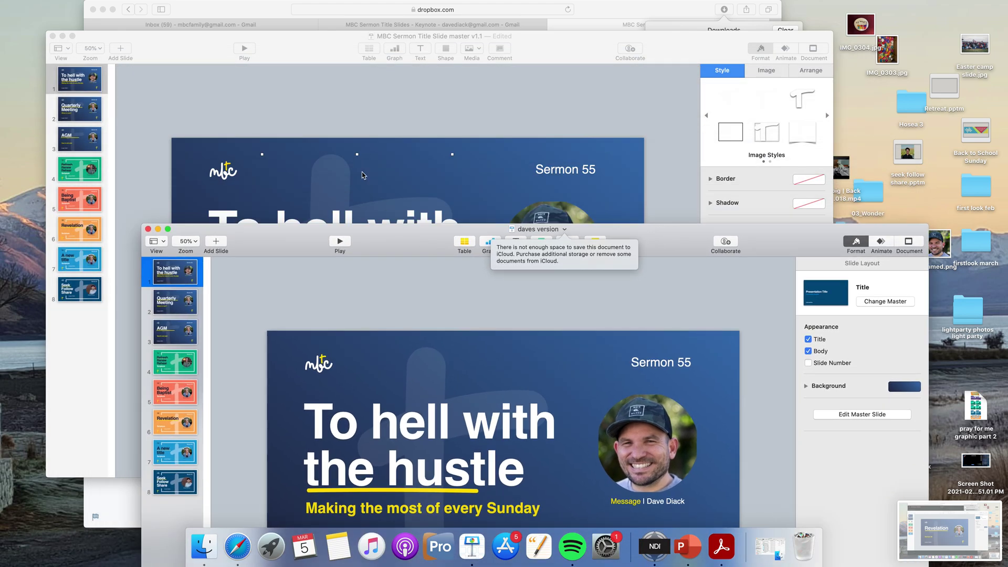
click(341, 111)
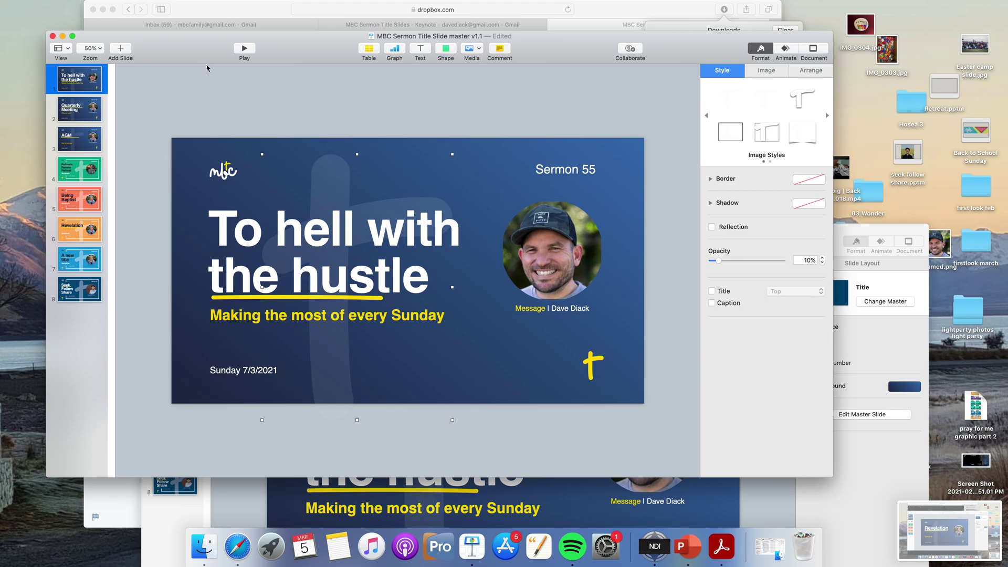
drag(205, 52, 213, 68)
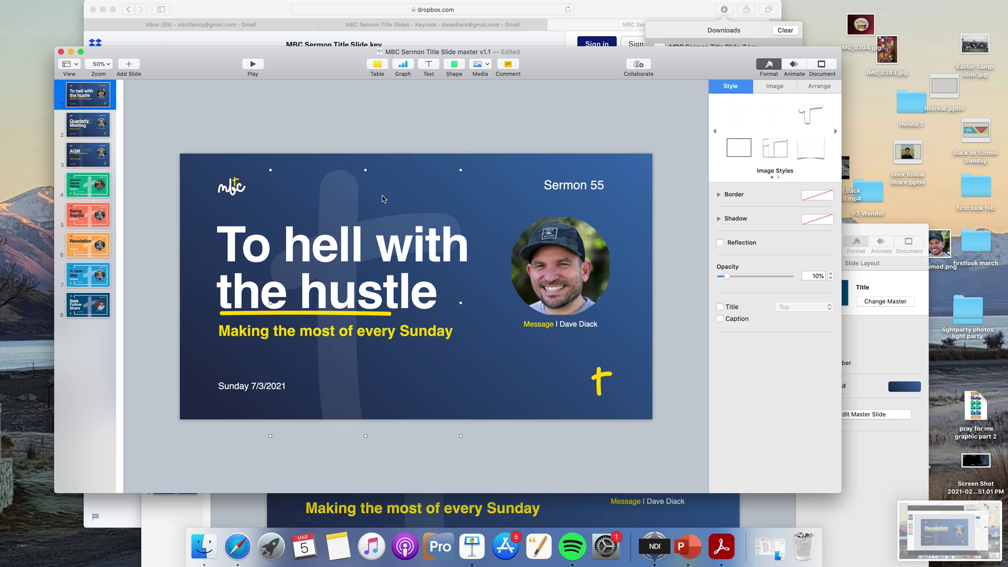
Undo two accidental edits around the master slide's title and reposition its window.
click(383, 199)
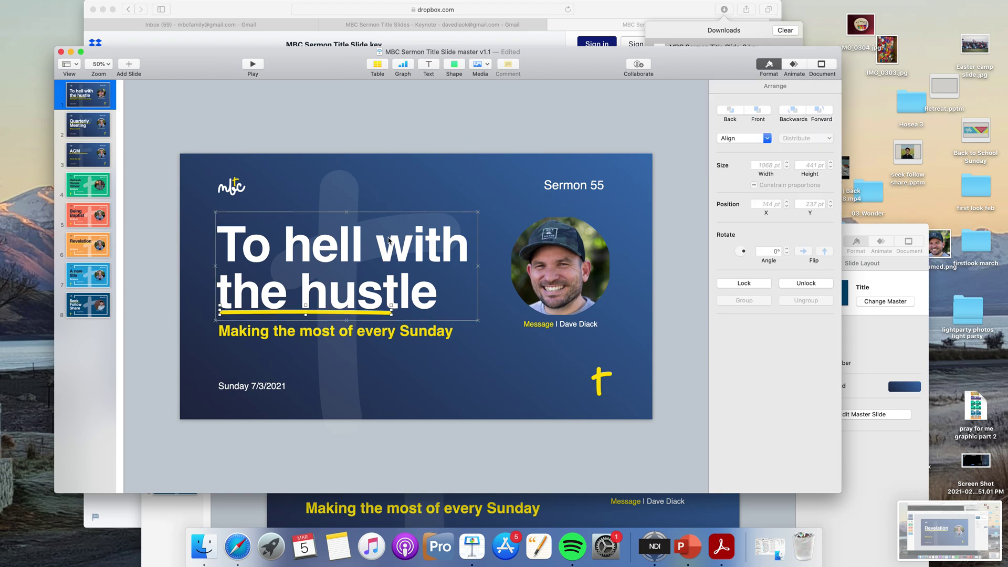
click(513, 381)
key(super+z)
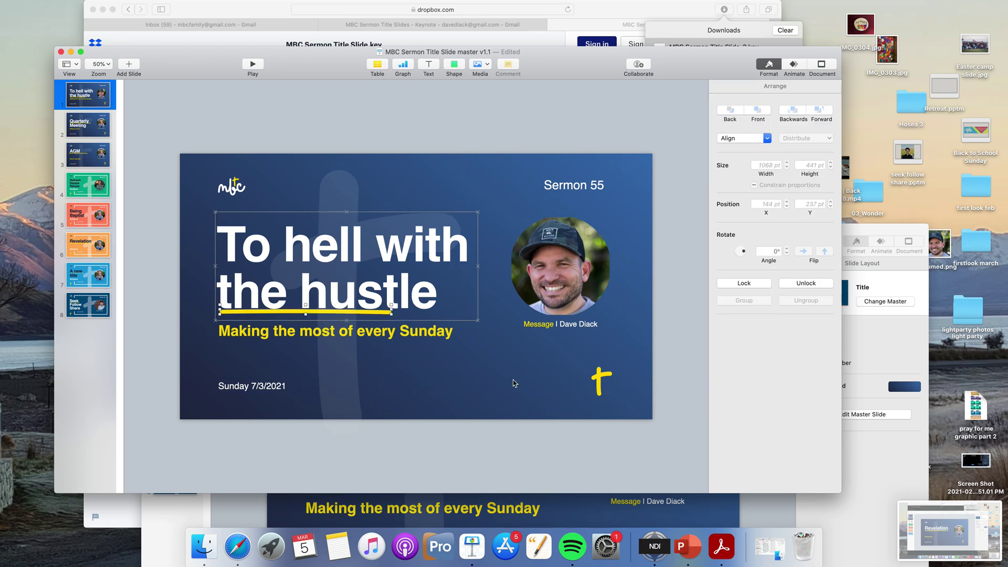
click(475, 176)
key(super+z)
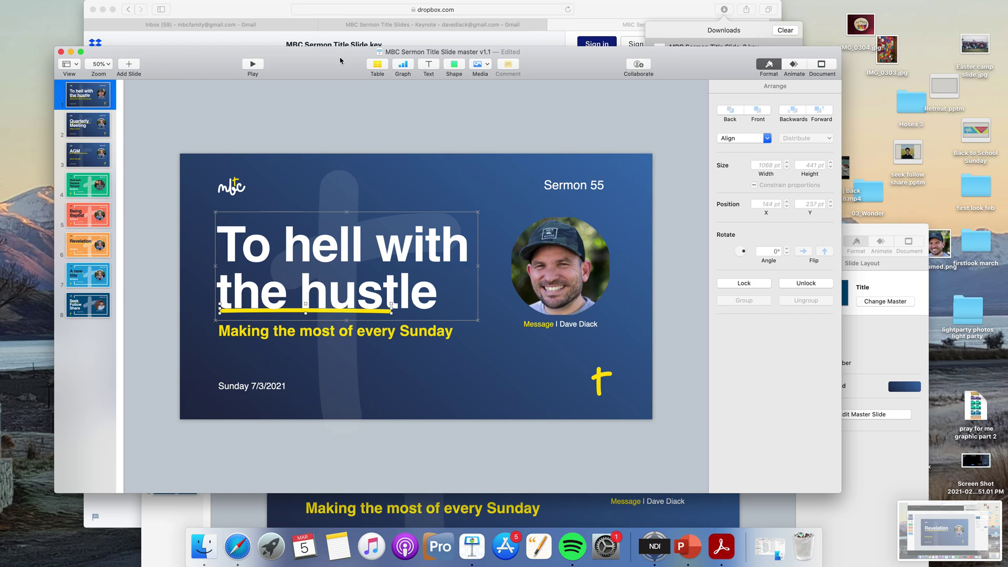
drag(551, 51, 523, 17)
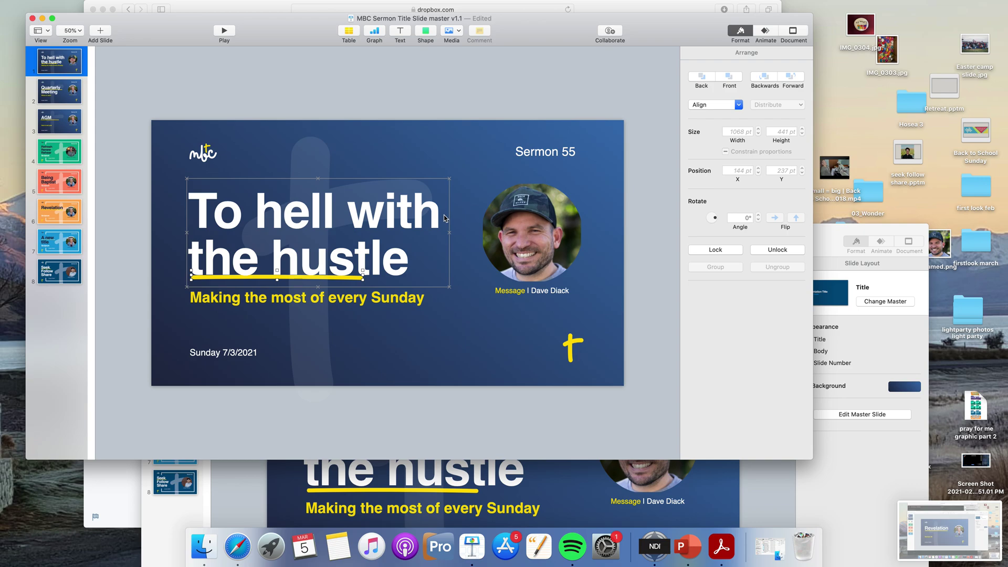
drag(264, 31, 304, 63)
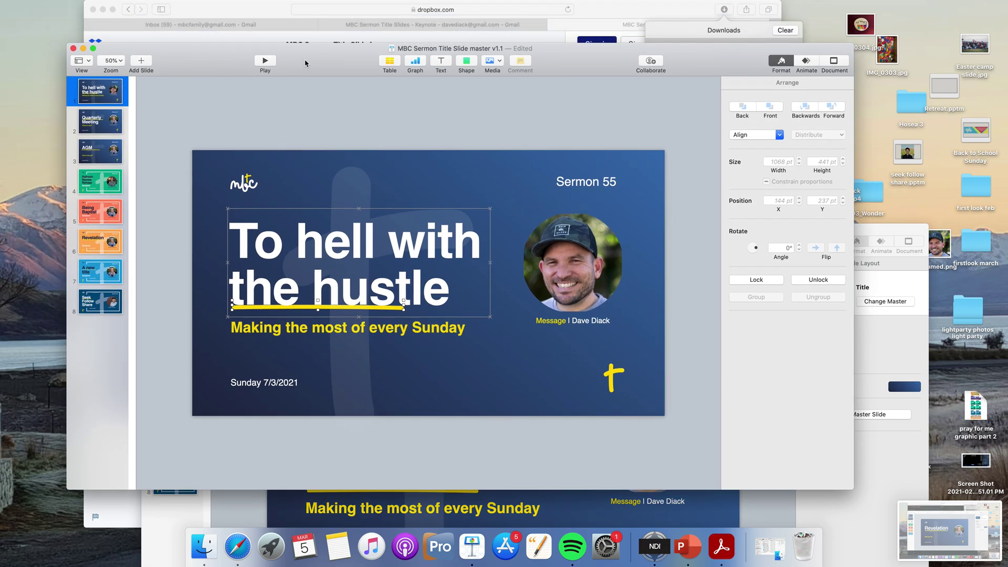